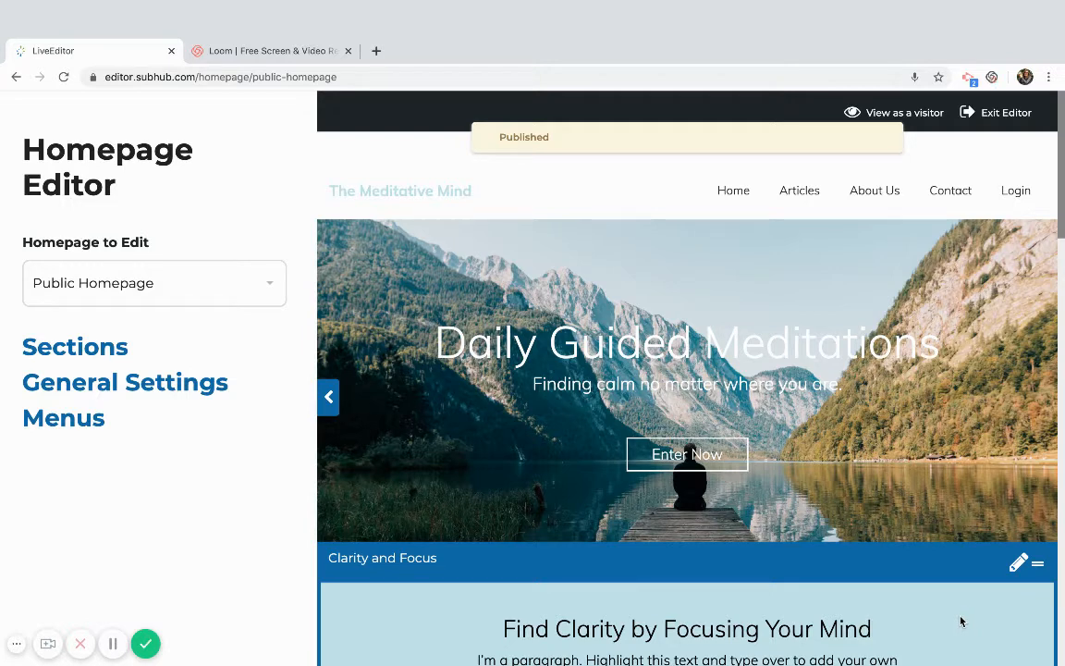
Examine the Balanced Life showcase section on the public homepage, including a full-width preview without the editor sidebar
{"action": "scroll", "coordinate": [947, 598], "scroll_direction": "down", "scroll_amount": 6}
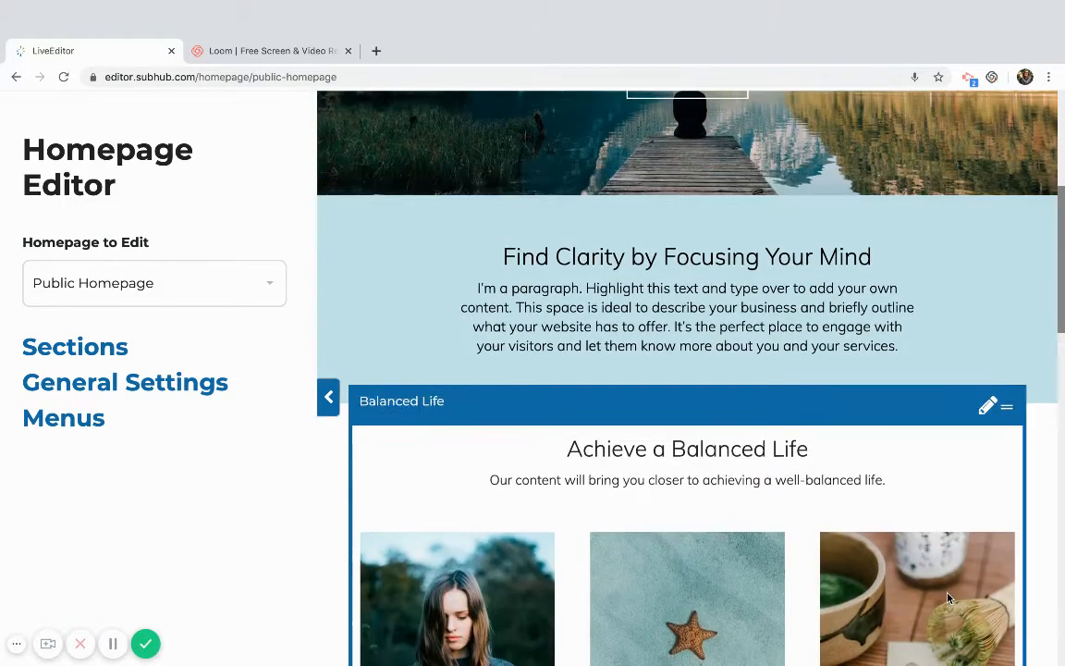
{"action": "scroll", "coordinate": [948, 598], "scroll_direction": "down", "scroll_amount": 2}
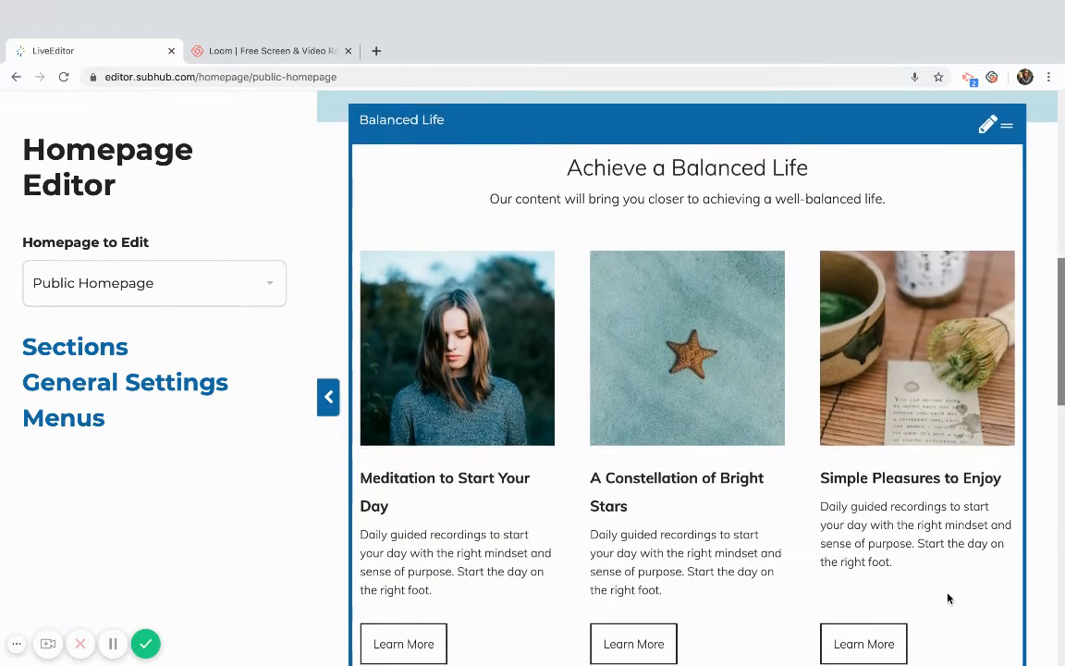
{"action": "scroll", "coordinate": [1048, 560], "scroll_direction": "down", "scroll_amount": 1}
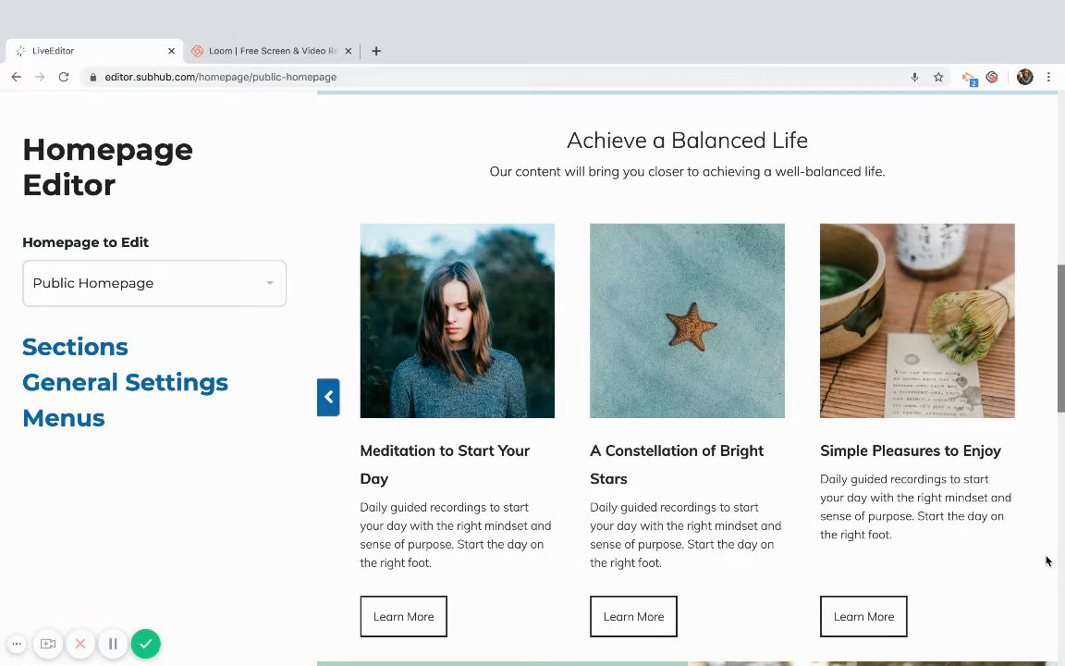
{"action": "scroll", "coordinate": [1047, 560], "scroll_direction": "down", "scroll_amount": 1}
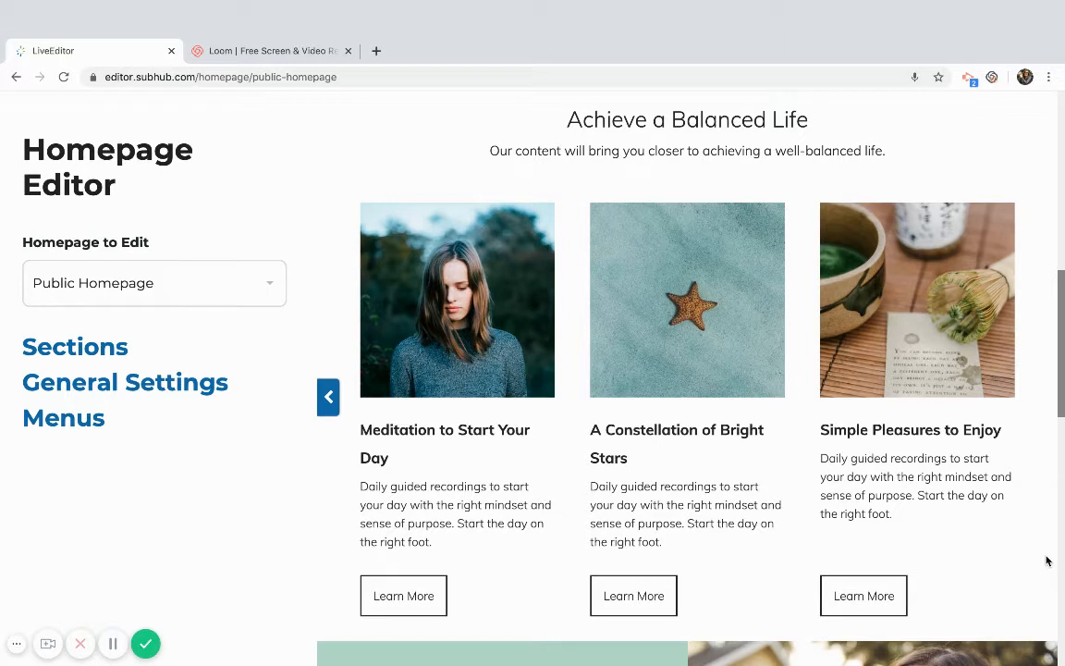
{"action": "scroll", "coordinate": [1048, 560], "scroll_direction": "down", "scroll_amount": 1}
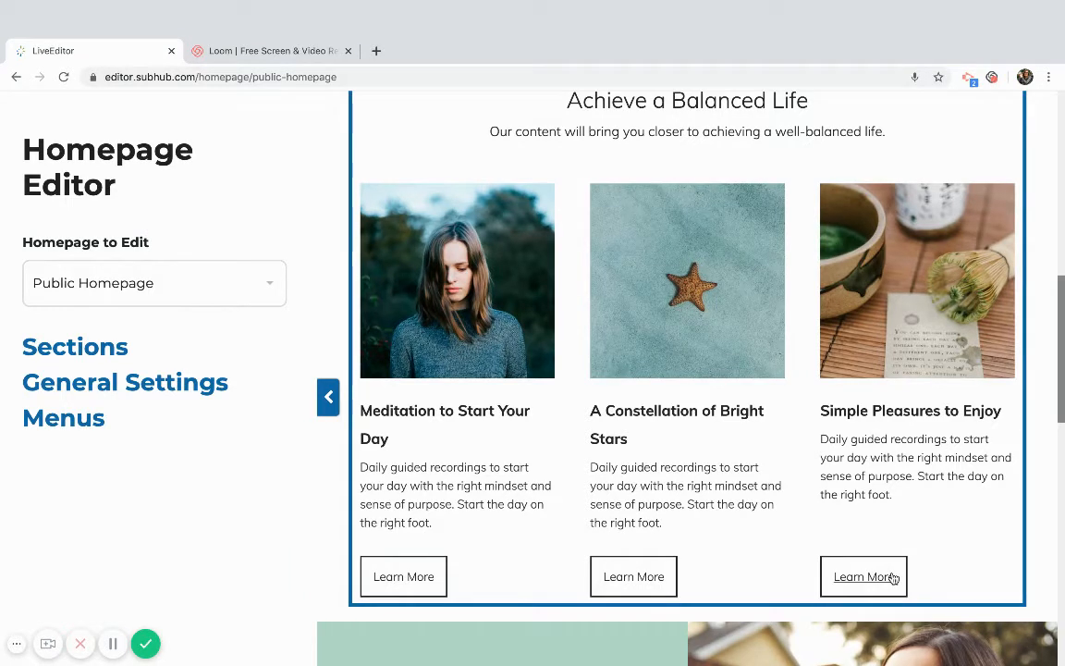
{"action": "scroll", "coordinate": [924, 559], "scroll_direction": "up", "scroll_amount": 1}
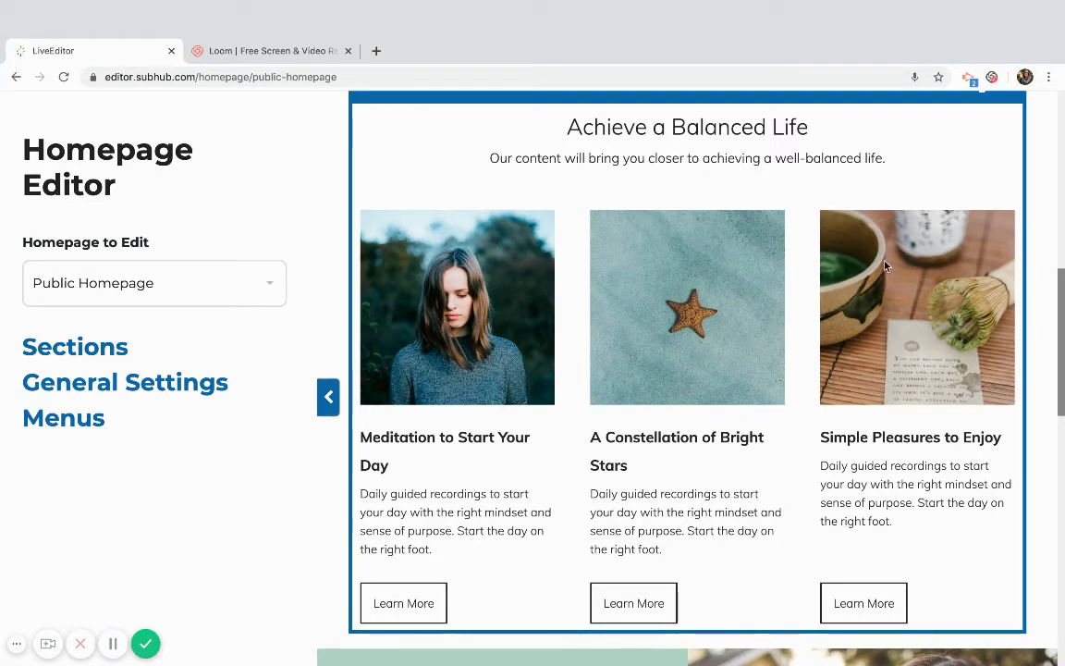
{"action": "left_click", "coordinate": [330, 397]}
{"action": "scroll", "coordinate": [392, 389], "scroll_direction": "down", "scroll_amount": 3}
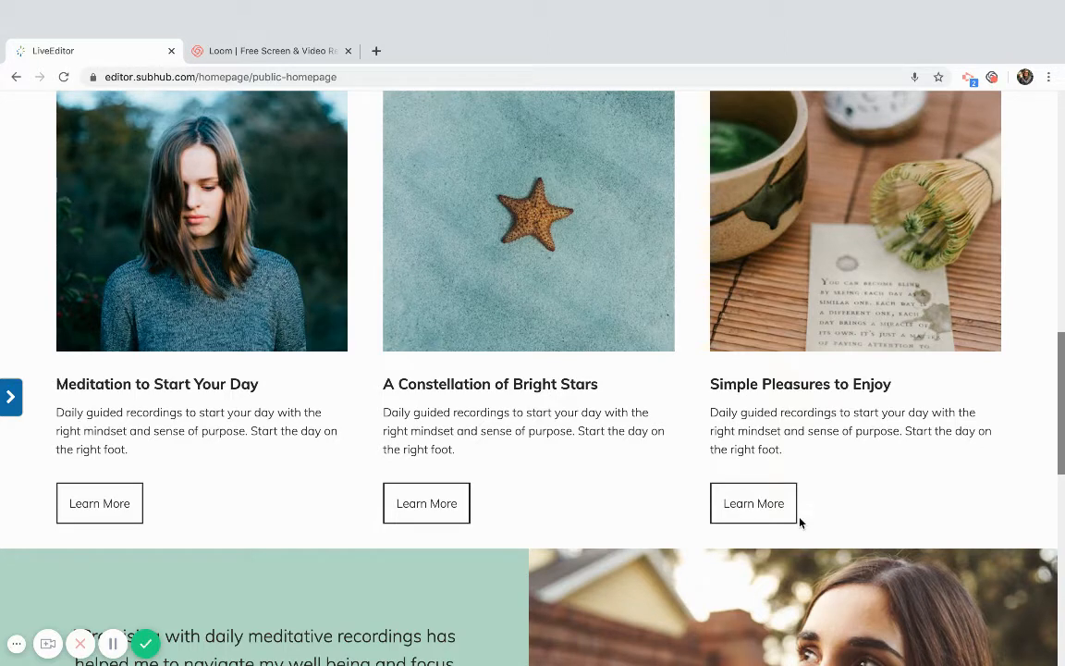
{"action": "scroll", "coordinate": [800, 519], "scroll_direction": "up", "scroll_amount": 1}
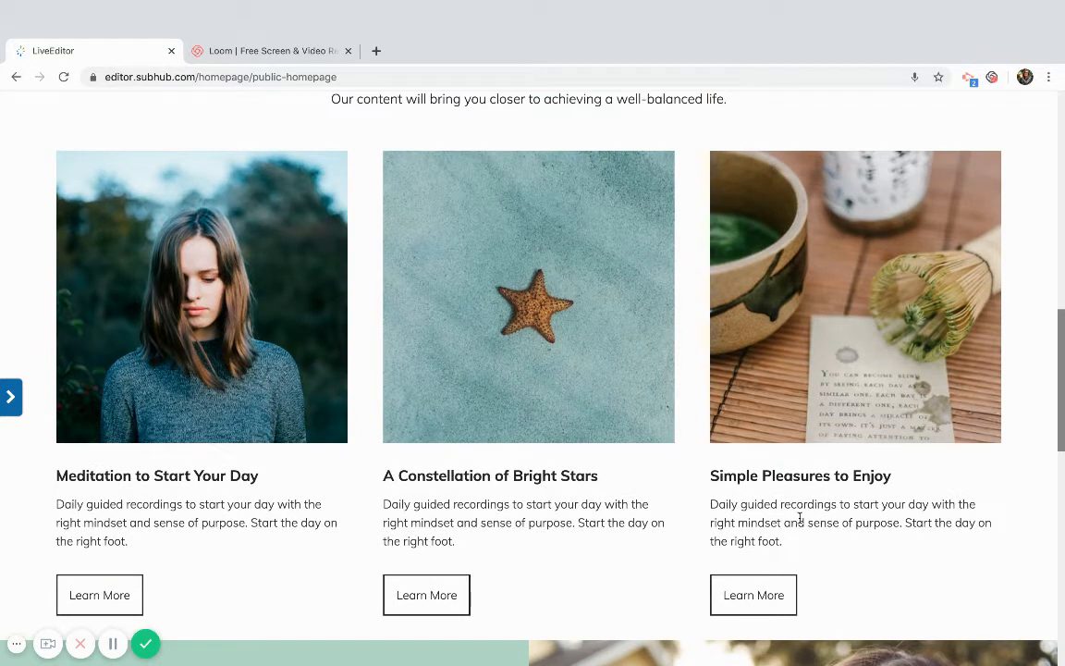
{"action": "left_click", "coordinate": [10, 398]}
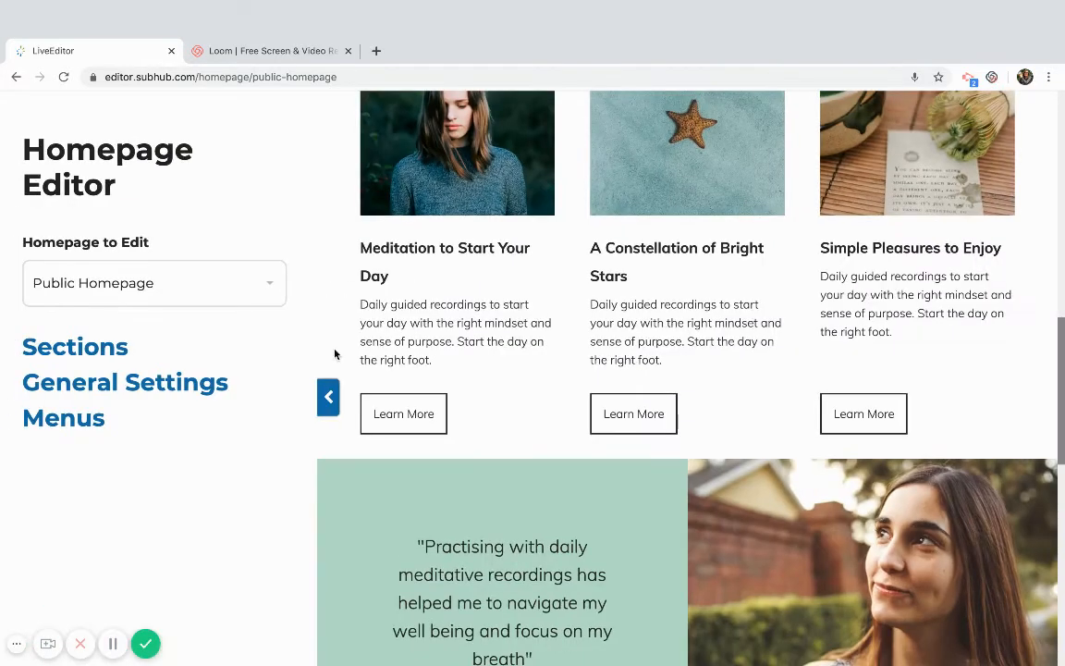
Add a new Showcase section with the three column layout of teaser images to the public homepage
{"action": "left_click", "coordinate": [106, 347]}
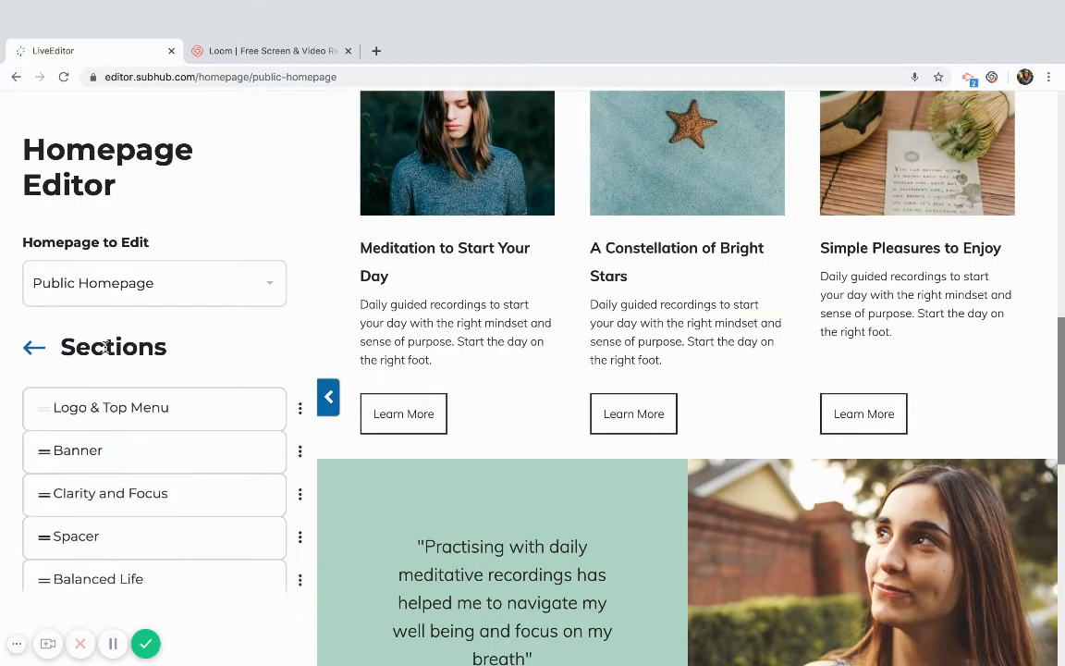
{"action": "scroll", "coordinate": [106, 348], "scroll_direction": "down", "scroll_amount": 5}
{"action": "left_click", "coordinate": [160, 563]}
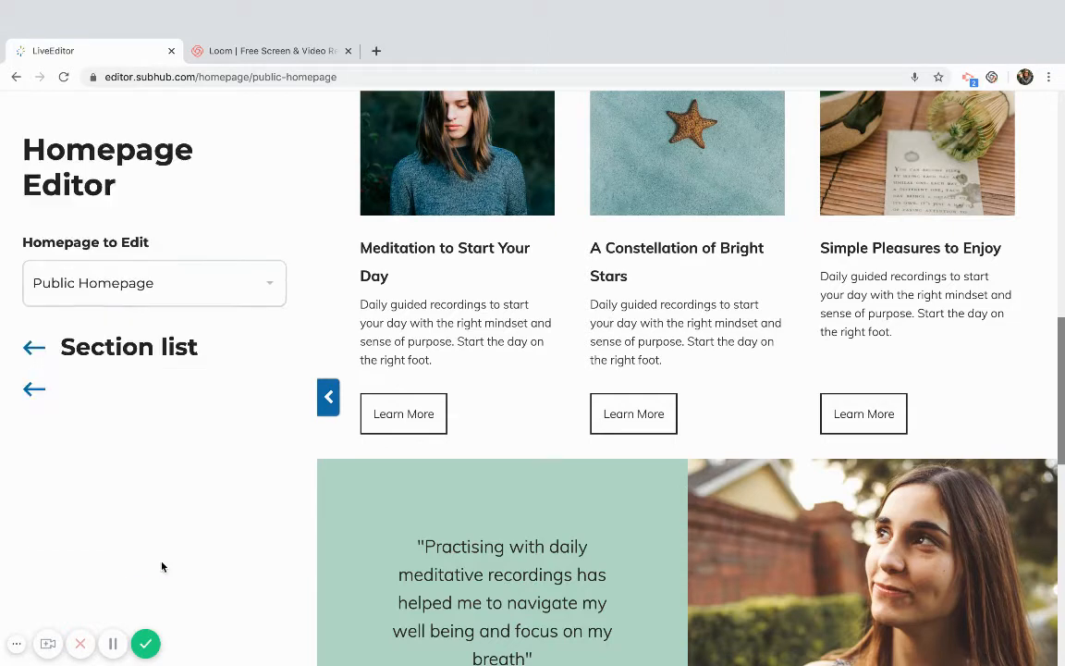
{"action": "scroll", "coordinate": [154, 427], "scroll_direction": "down", "scroll_amount": 1}
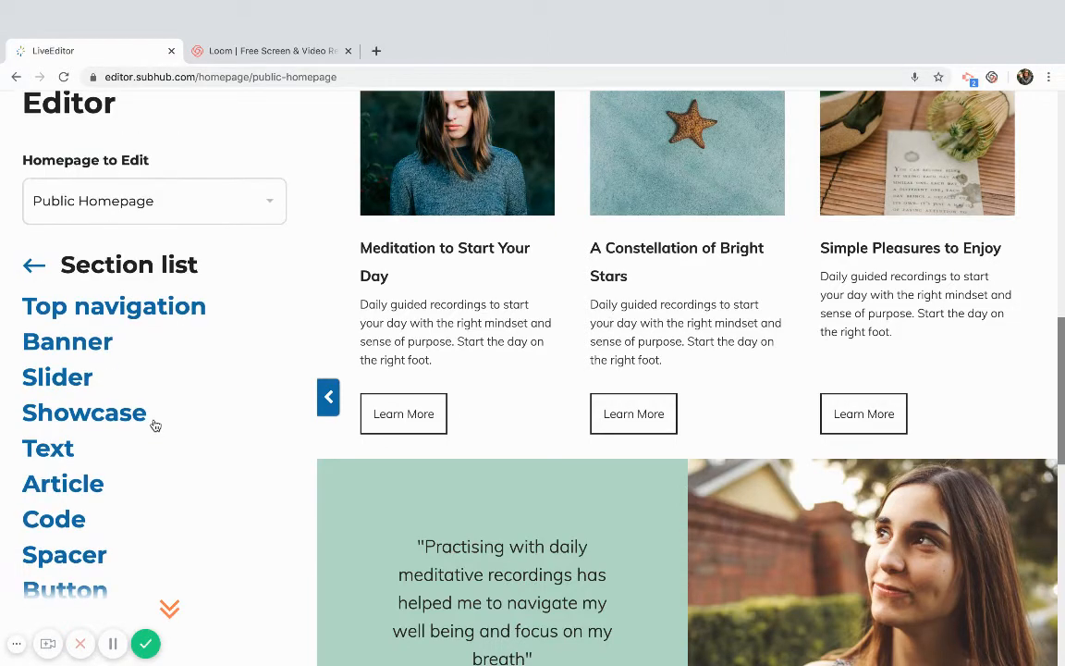
{"action": "scroll", "coordinate": [411, 313], "scroll_direction": "up", "scroll_amount": 2}
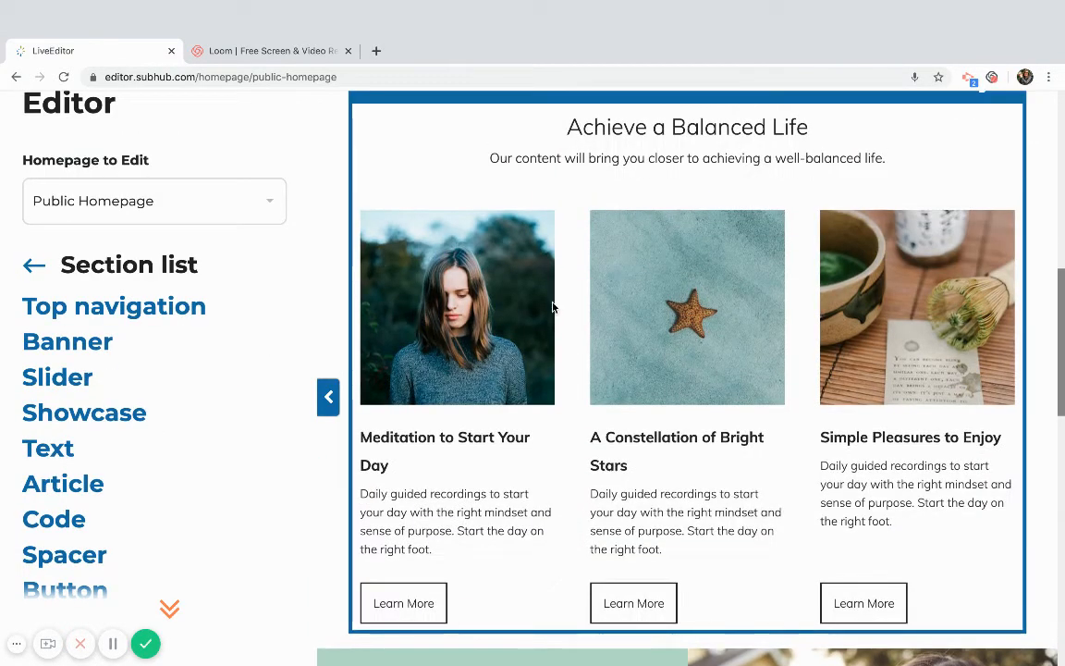
{"action": "left_click", "coordinate": [118, 416]}
{"action": "scroll", "coordinate": [356, 457], "scroll_direction": "down", "scroll_amount": 5}
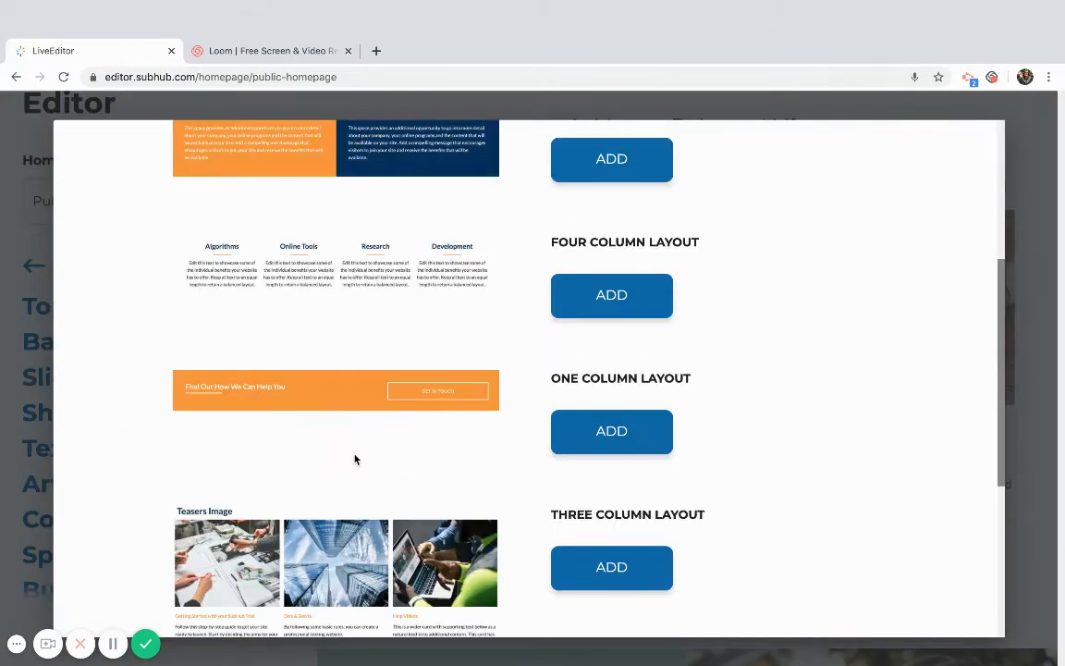
{"action": "scroll", "coordinate": [355, 459], "scroll_direction": "down", "scroll_amount": 3}
{"action": "left_click", "coordinate": [618, 355]}
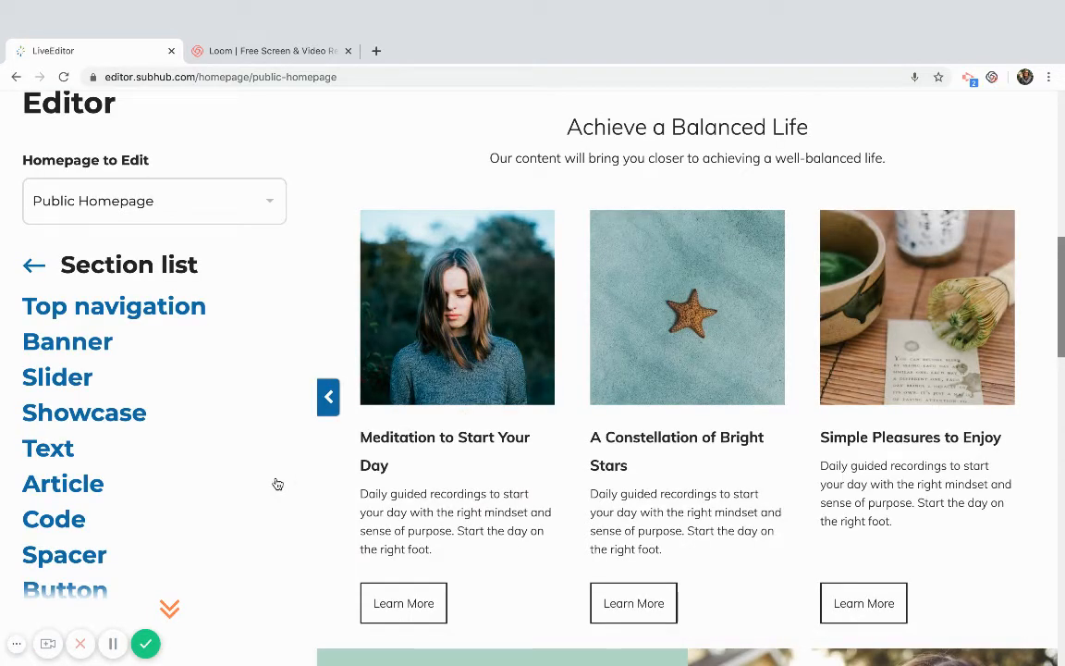
Move the Teasers Image section directly below Balanced Life in the section order and compare the two in the preview
{"action": "left_click", "coordinate": [33, 264]}
{"action": "scroll", "coordinate": [108, 467], "scroll_direction": "down", "scroll_amount": 3}
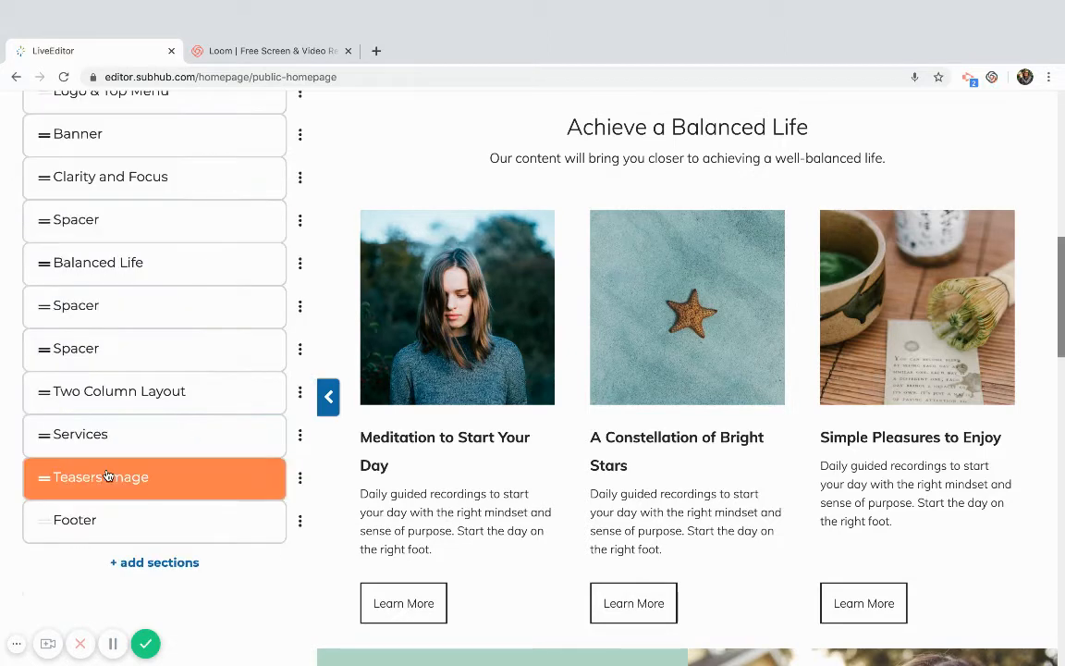
{"action": "left_click_drag", "start_coordinate": [46, 479], "coordinate": [47, 309]}
{"action": "scroll", "coordinate": [542, 327], "scroll_direction": "down", "scroll_amount": 3}
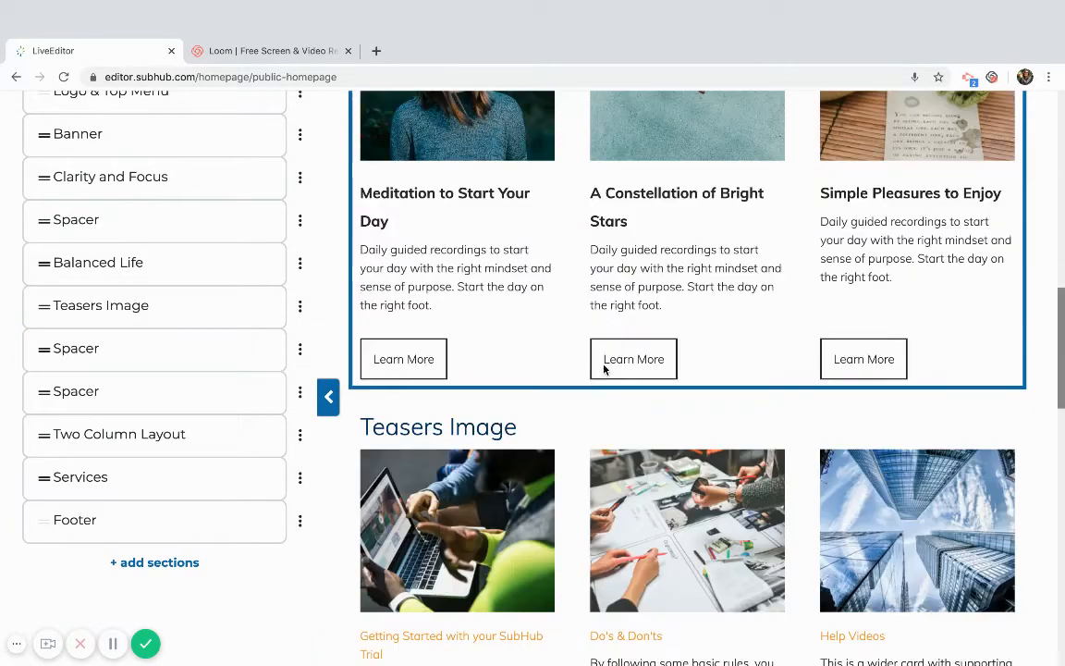
{"action": "scroll", "coordinate": [605, 370], "scroll_direction": "up", "scroll_amount": 2}
{"action": "scroll", "coordinate": [605, 369], "scroll_direction": "up", "scroll_amount": 1}
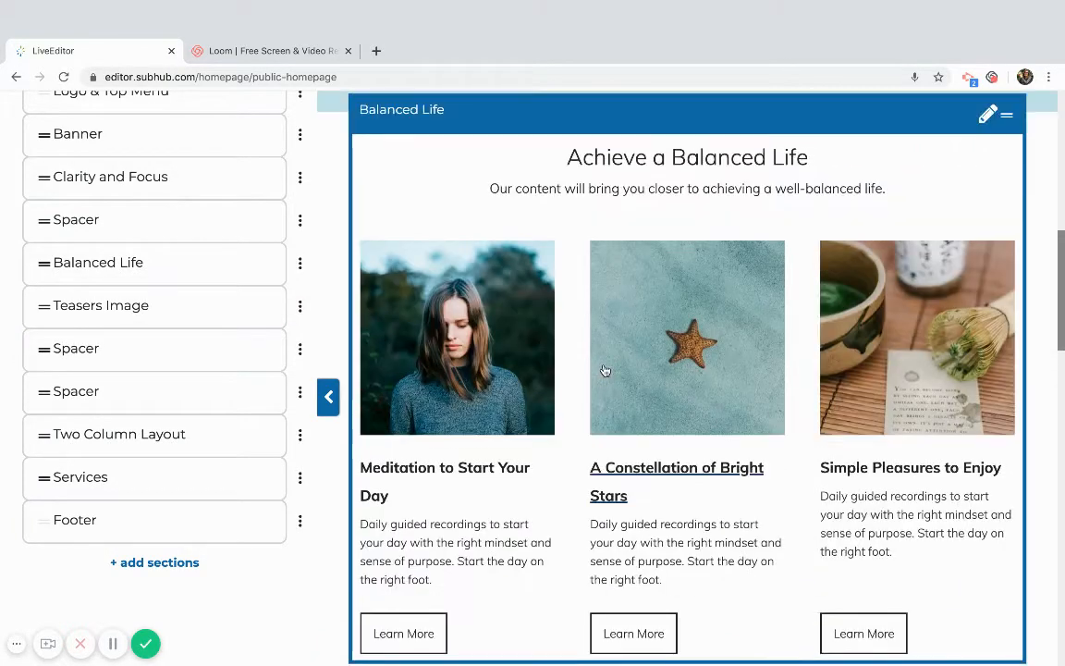
{"action": "scroll", "coordinate": [604, 370], "scroll_direction": "down", "scroll_amount": 5}
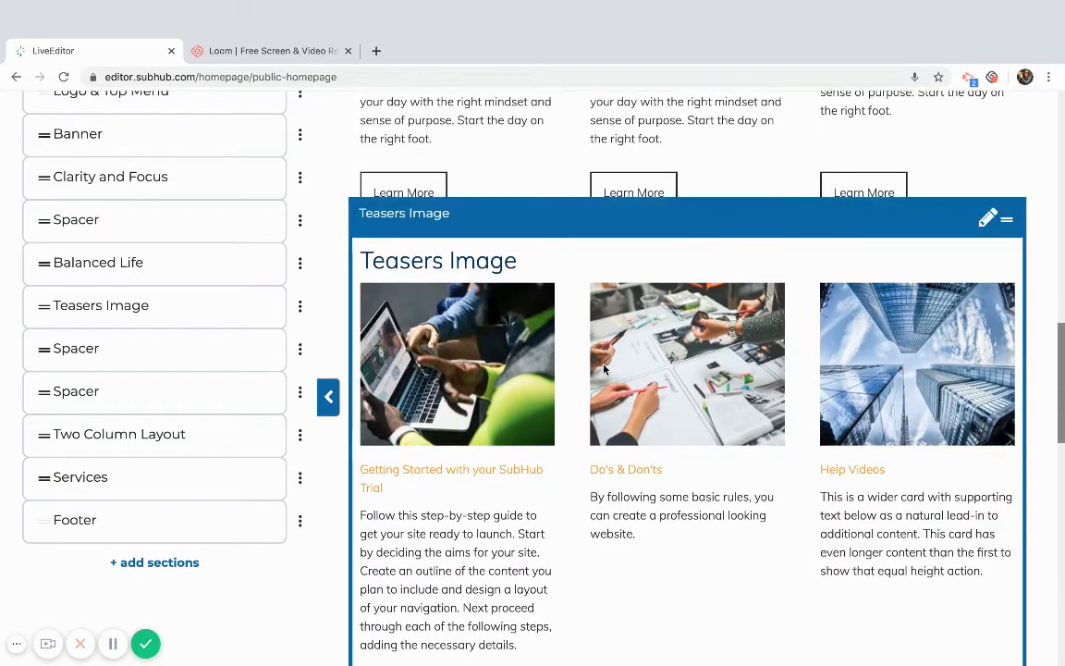
{"action": "scroll", "coordinate": [605, 370], "scroll_direction": "down", "scroll_amount": 2}
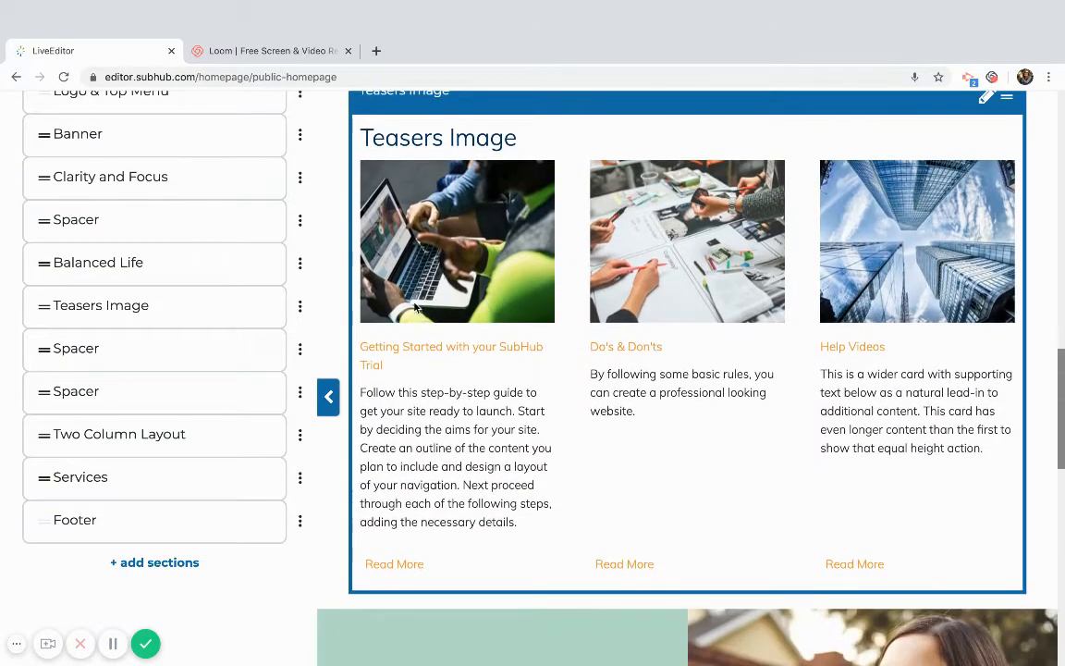
Open the Teasers Image section for editing and set its section width to 10
{"action": "left_click", "coordinate": [301, 309]}
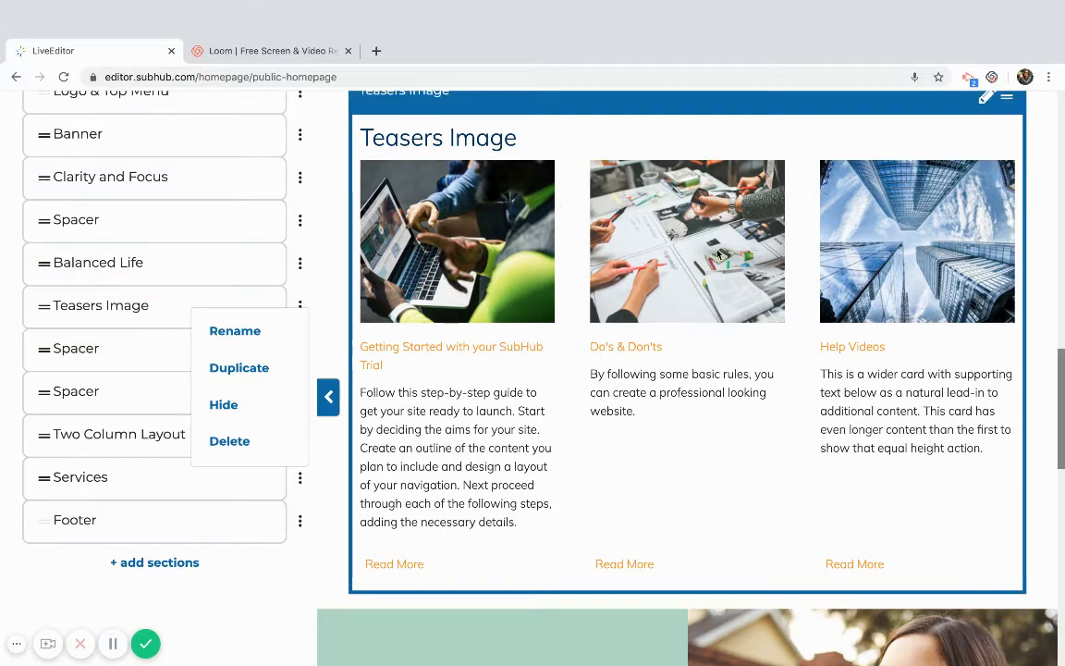
{"action": "scroll", "coordinate": [719, 254], "scroll_direction": "up", "scroll_amount": 1}
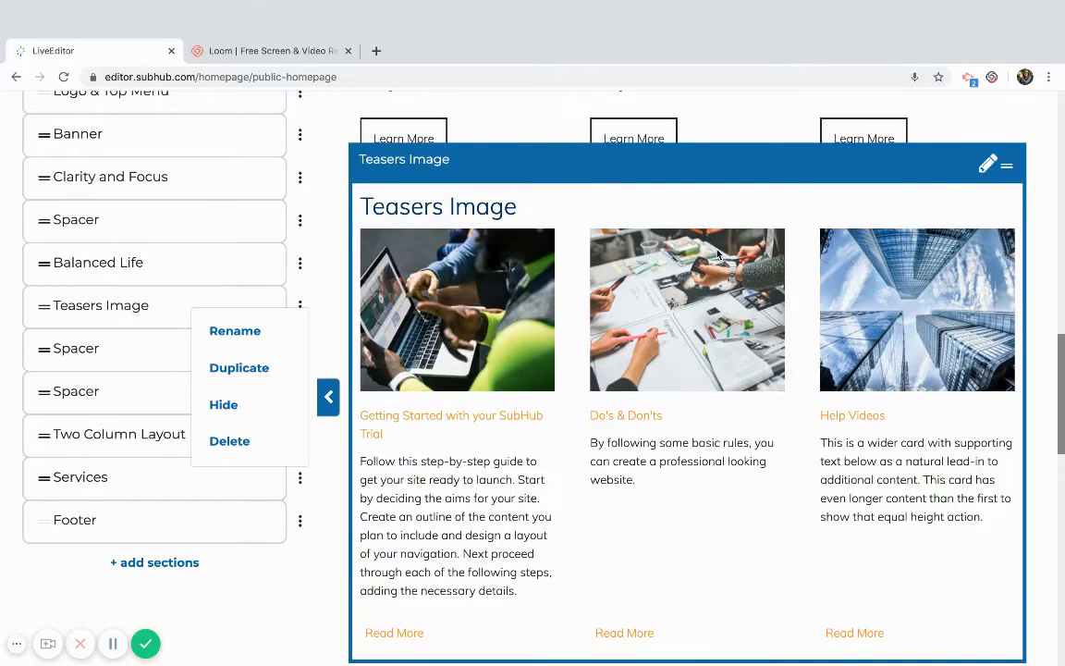
{"action": "left_click", "coordinate": [988, 167]}
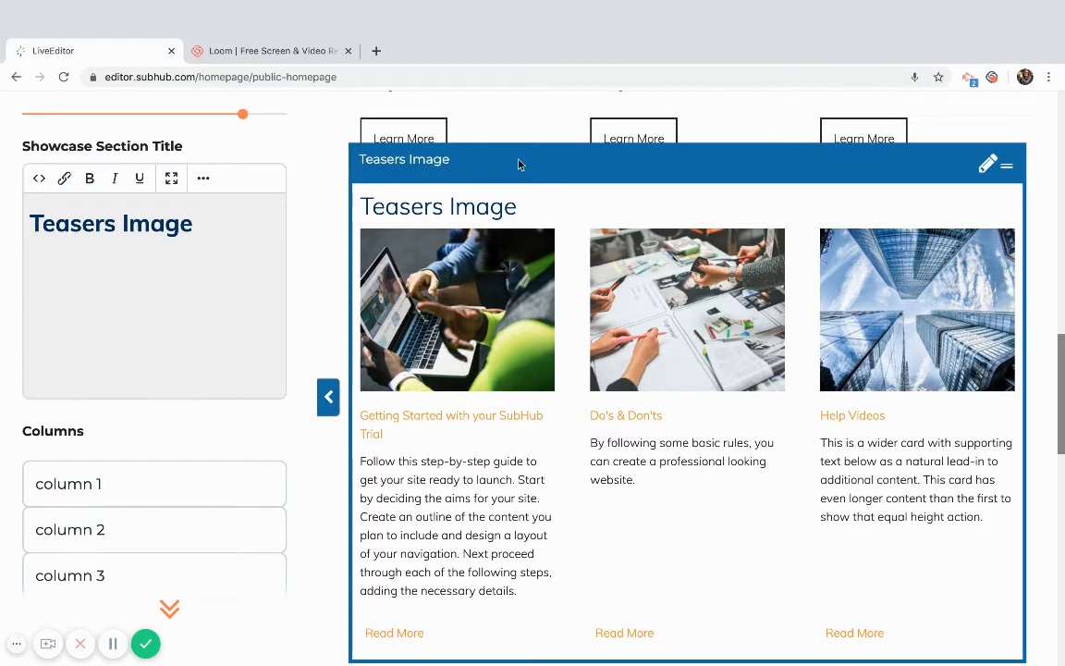
{"action": "scroll", "coordinate": [413, 226], "scroll_direction": "up", "scroll_amount": 2}
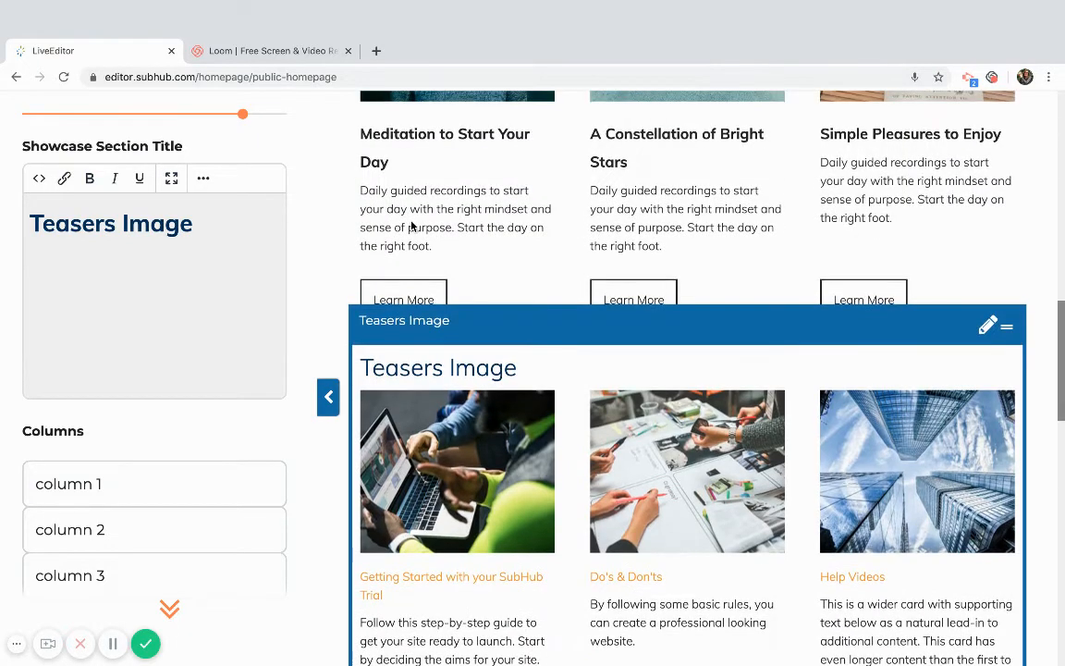
{"action": "scroll", "coordinate": [278, 208], "scroll_direction": "up", "scroll_amount": 2}
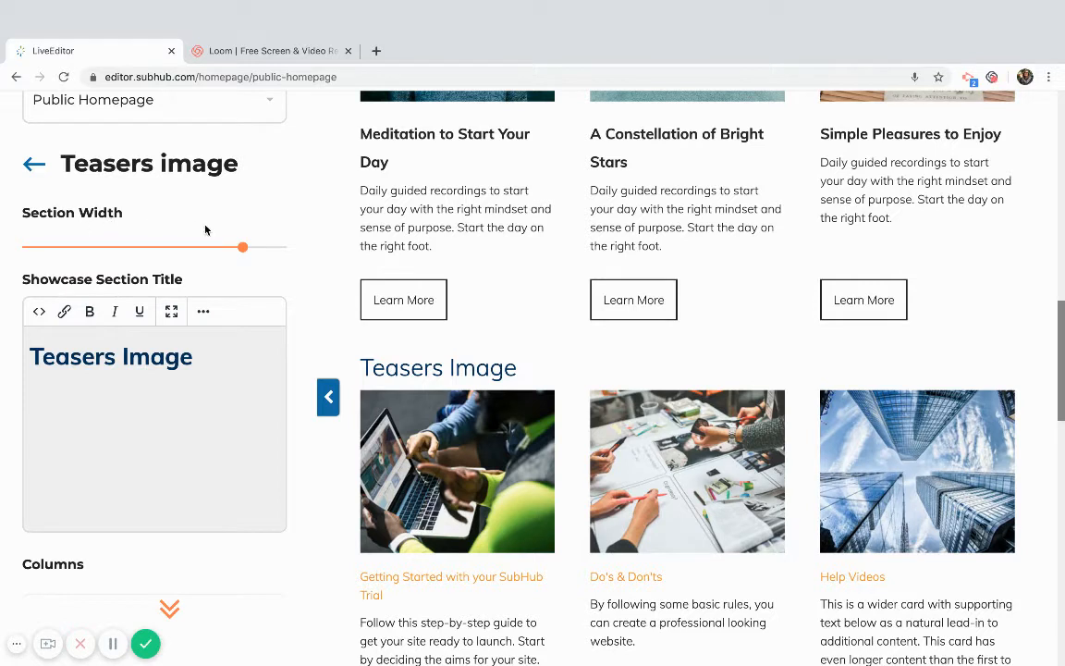
{"action": "left_click", "coordinate": [240, 250]}
{"action": "left_click", "coordinate": [215, 245]}
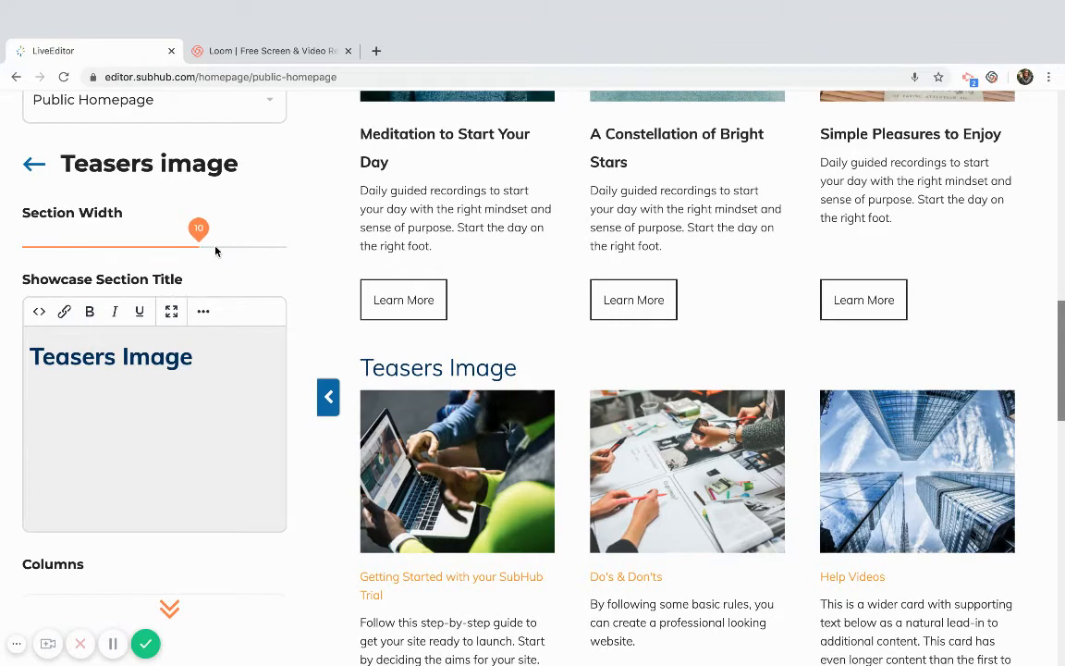
{"action": "left_click", "coordinate": [227, 247]}
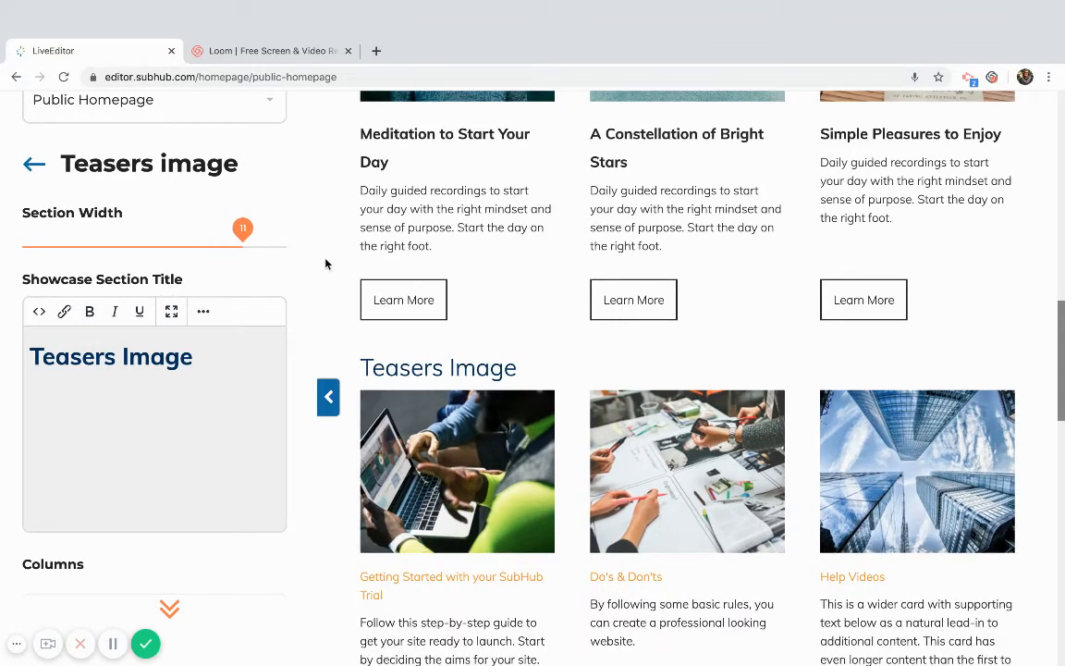
{"action": "left_click", "coordinate": [218, 245]}
{"action": "scroll", "coordinate": [305, 232], "scroll_direction": "down", "scroll_amount": 1}
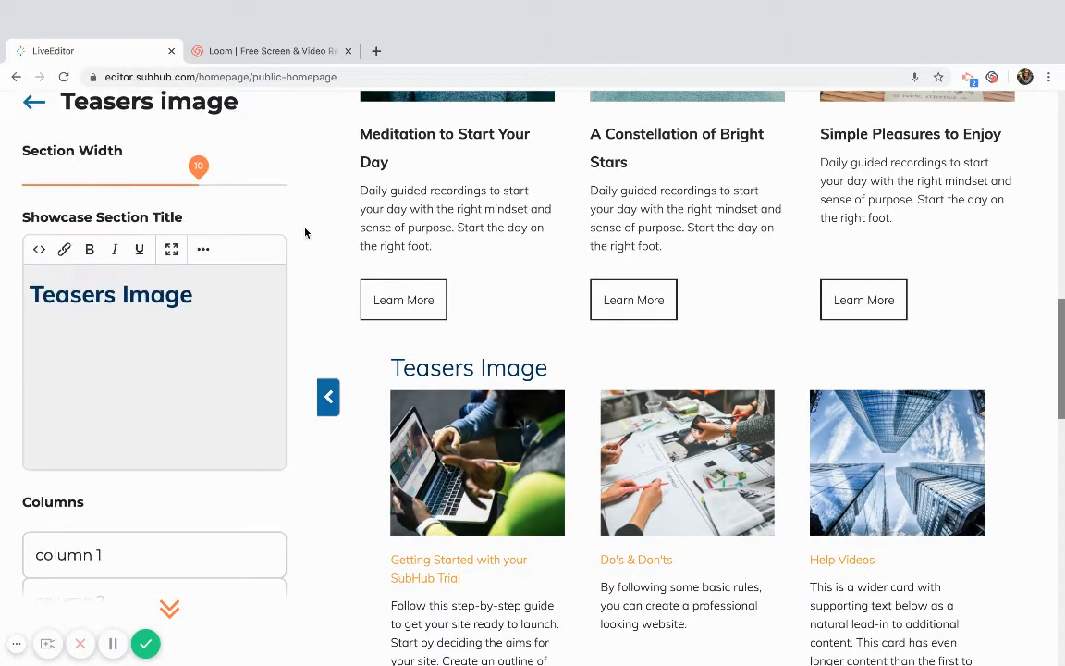
{"action": "scroll", "coordinate": [306, 232], "scroll_direction": "up", "scroll_amount": 1}
{"action": "scroll", "coordinate": [409, 295], "scroll_direction": "down", "scroll_amount": 3}
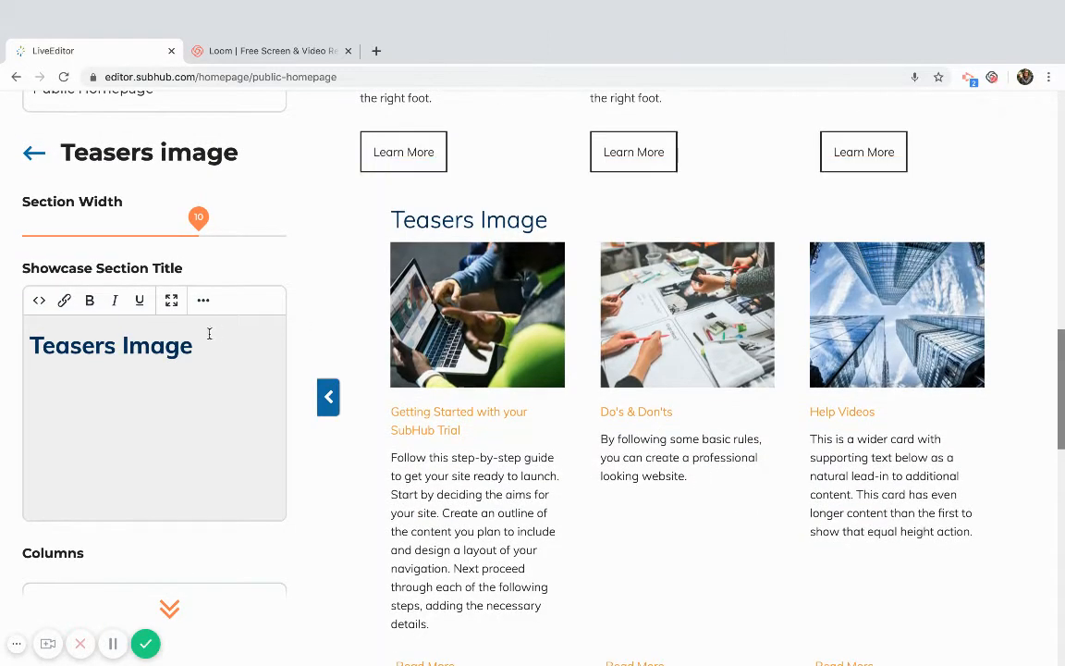
Replace the Teasers Image showcase section title text with "Achieve a Balanced Life"
{"action": "scroll", "coordinate": [453, 323], "scroll_direction": "up", "scroll_amount": 5}
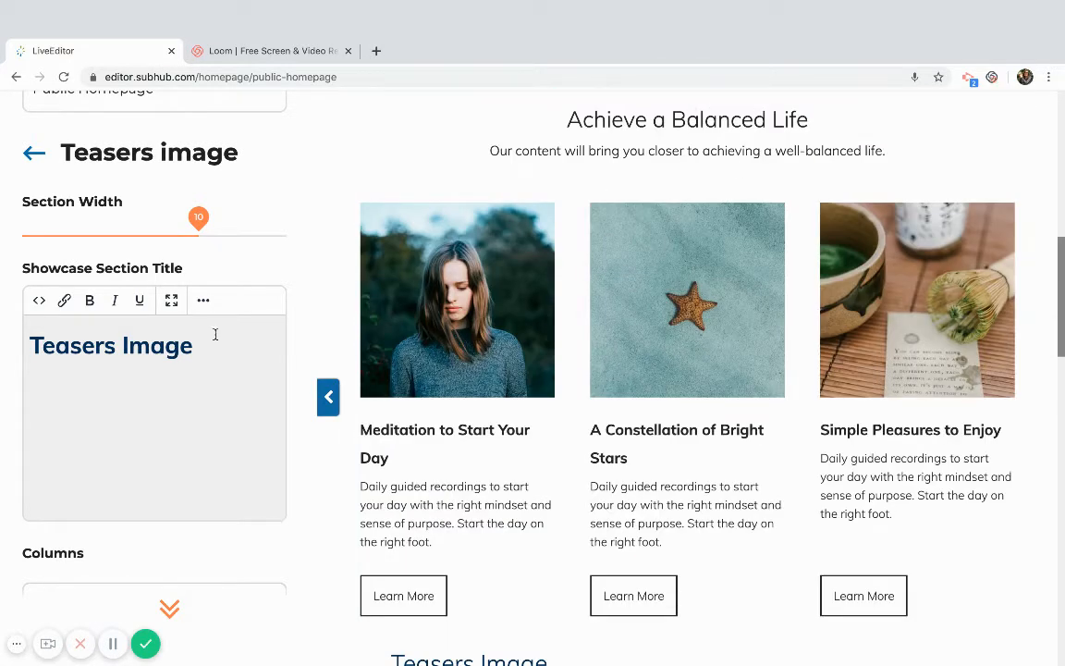
{"action": "left_click_drag", "start_coordinate": [194, 345], "coordinate": [23, 344]}
{"action": "type", "text": "Acheib"}
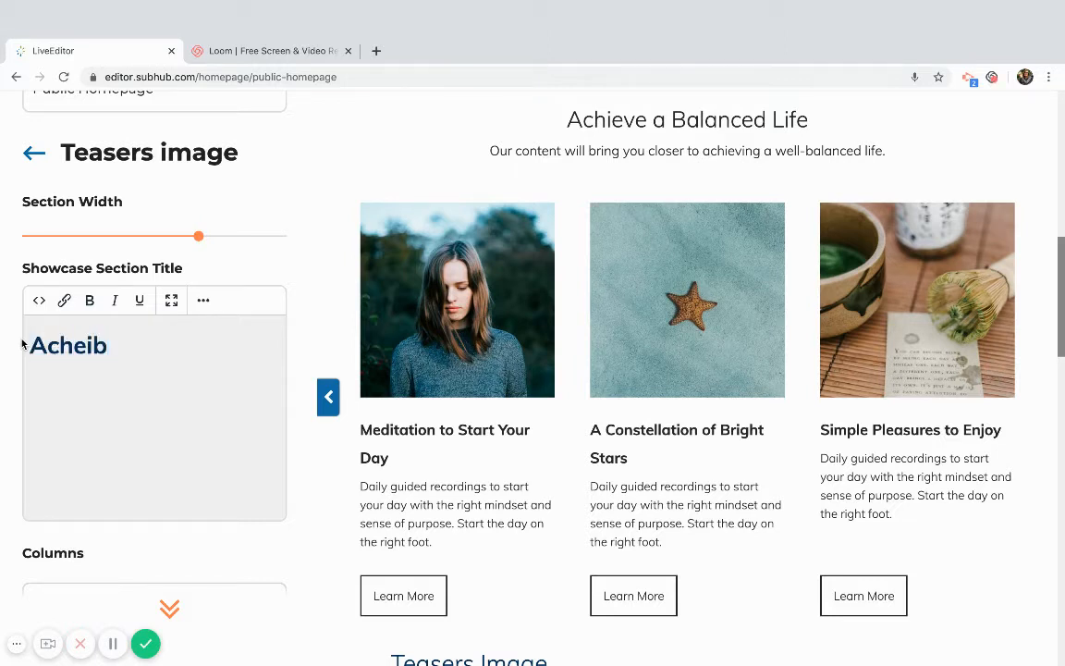
{"action": "key", "text": "BackSpace"}
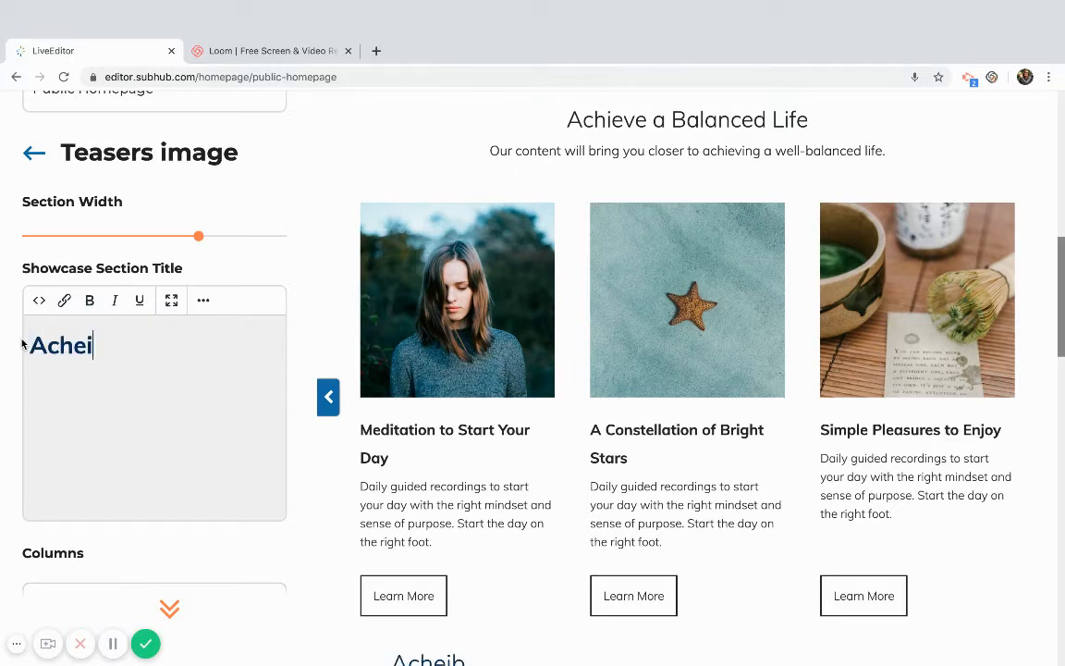
{"action": "type", "text": "ve a Bala"}
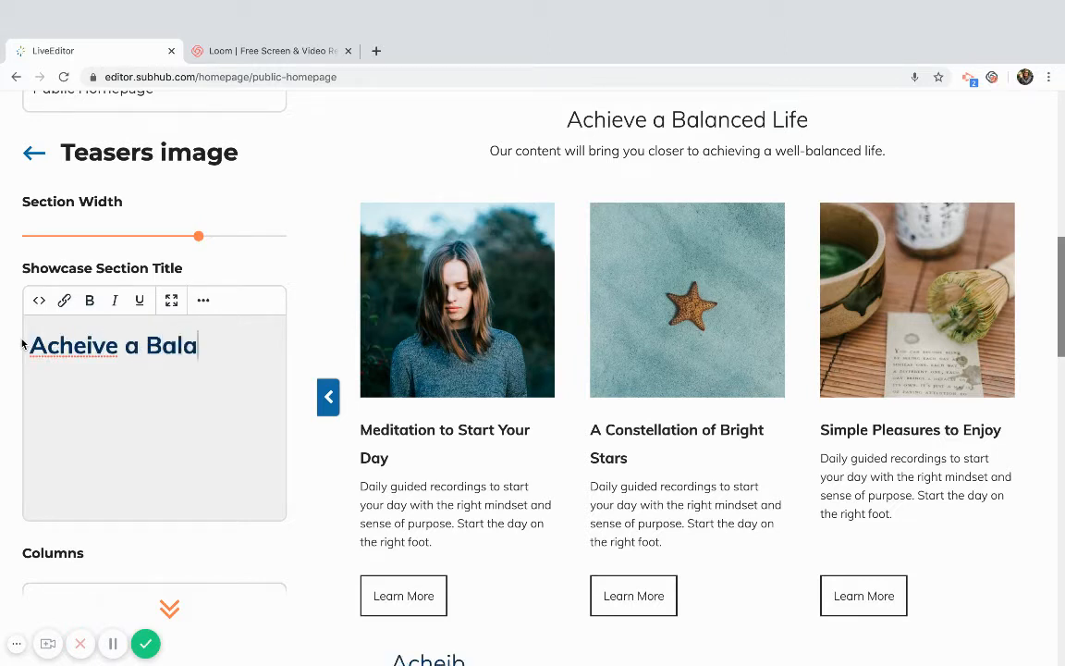
{"action": "type", "text": "nced Life"}
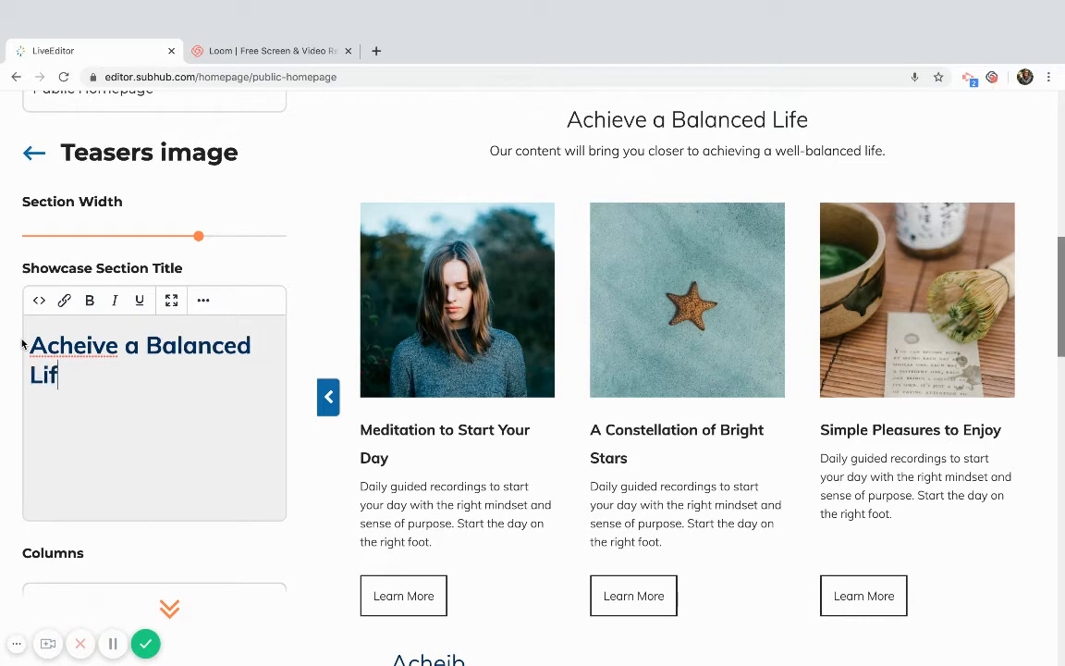
{"action": "left_click", "coordinate": [93, 347]}
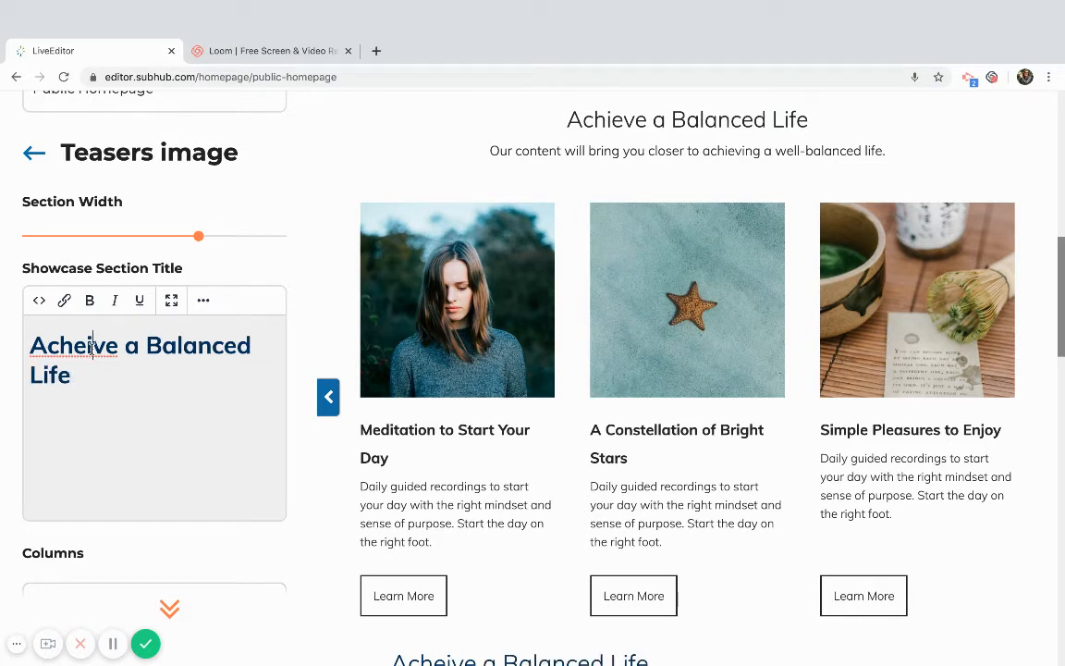
{"action": "key", "text": "BackSpace"}
{"action": "key", "text": "BackSpace"}
{"action": "type", "text": "ie"}
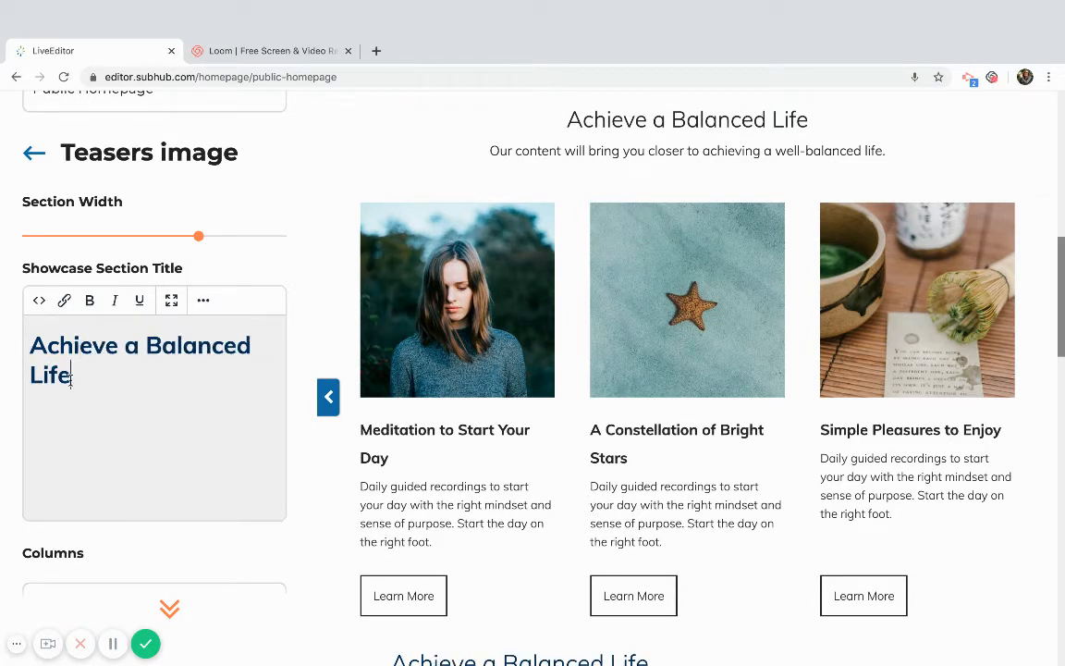
Centre the "Achieve a Balanced Life" heading and set its font size to 1.875rem
{"action": "left_click_drag", "start_coordinate": [73, 374], "coordinate": [17, 340]}
{"action": "left_click", "coordinate": [196, 302]}
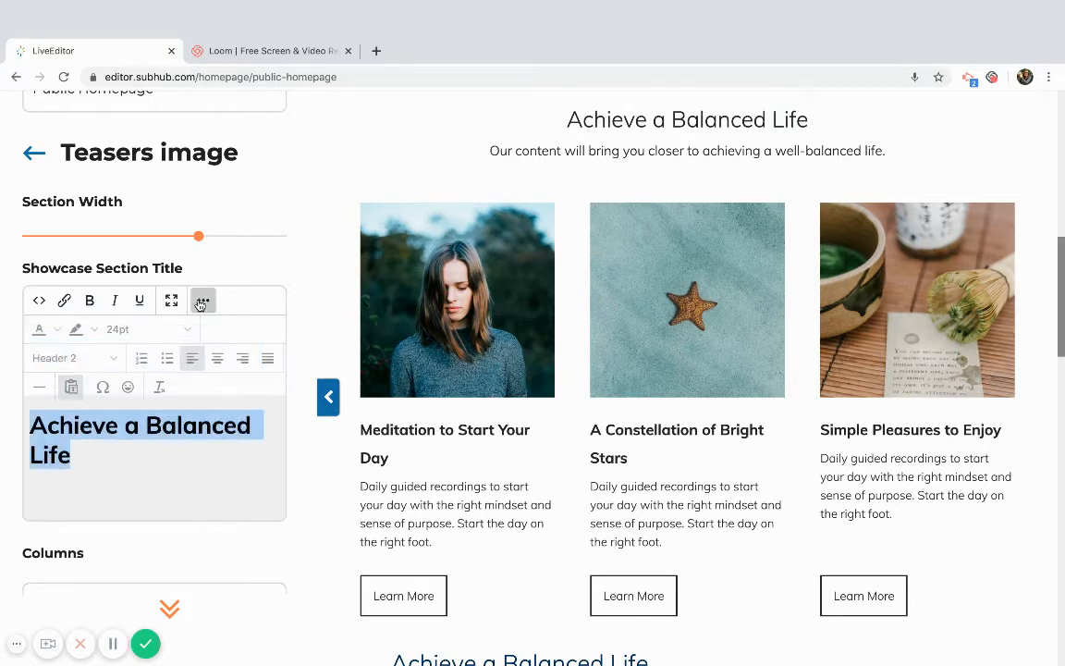
{"action": "left_click", "coordinate": [217, 359]}
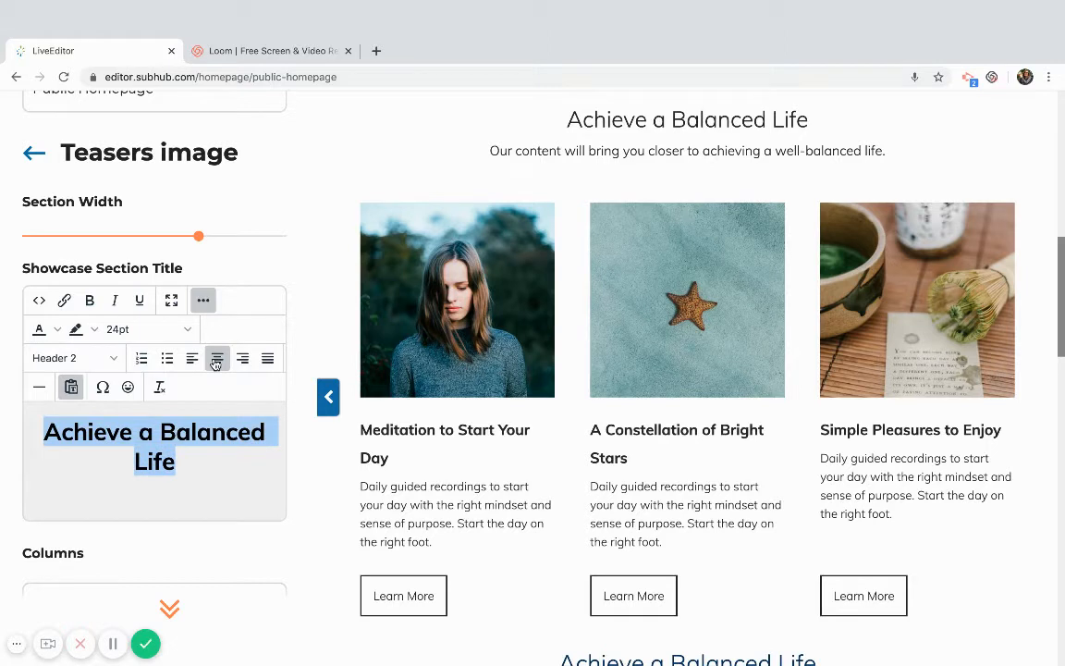
{"action": "left_click", "coordinate": [163, 331]}
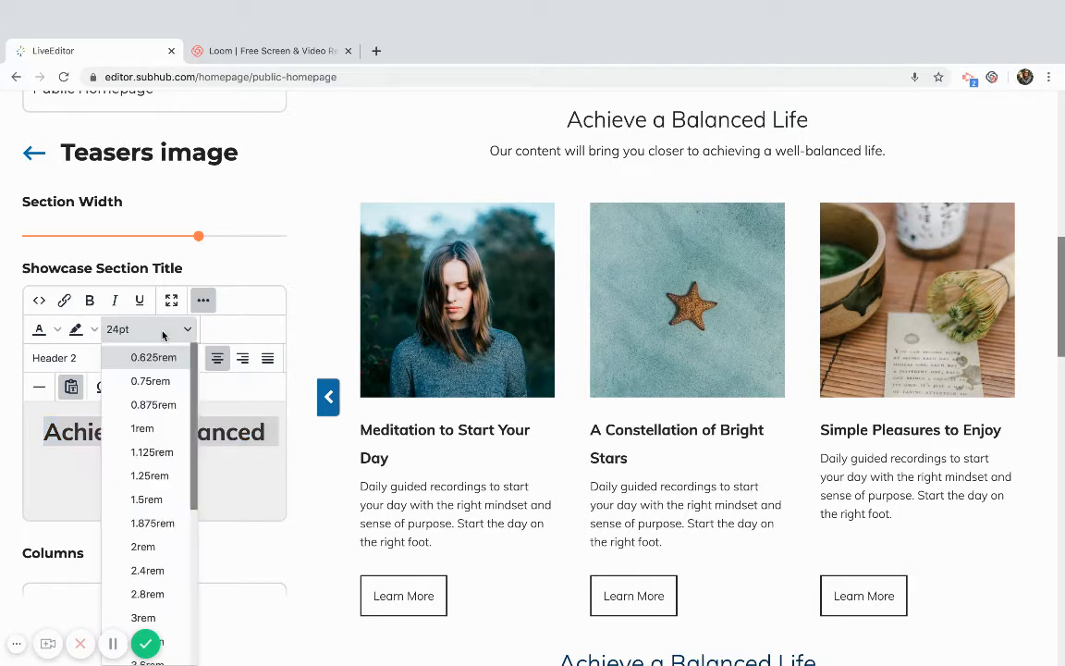
{"action": "left_click", "coordinate": [164, 523]}
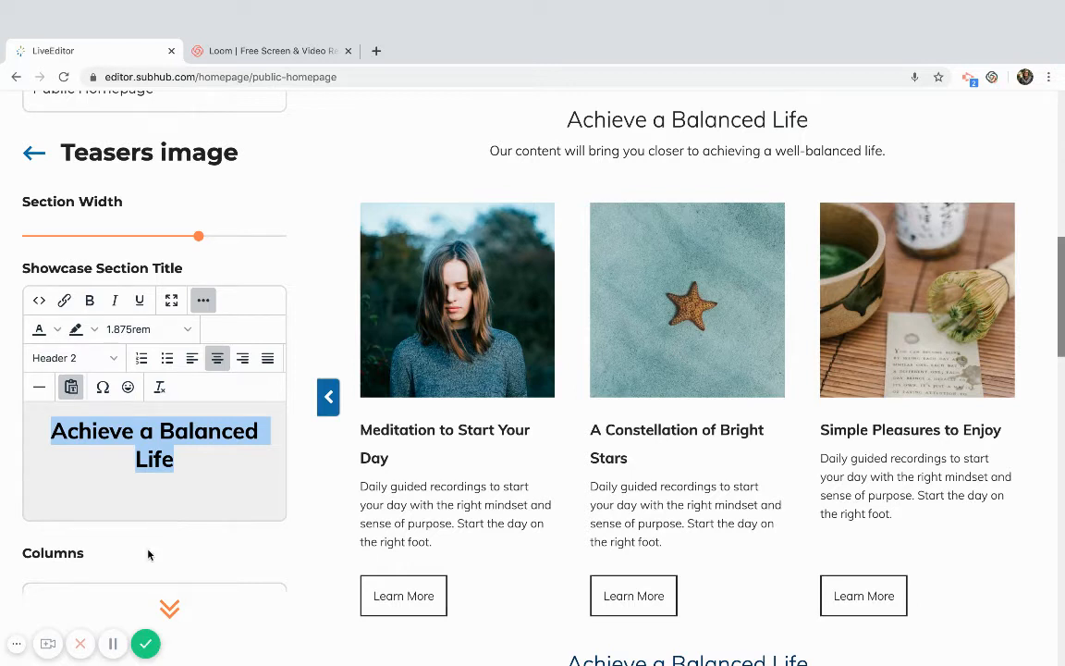
Add the line "Our content will bring you closer to a balanced life." as a new paragraph under the section heading
{"action": "left_click", "coordinate": [201, 461]}
{"action": "key", "text": "Return"}
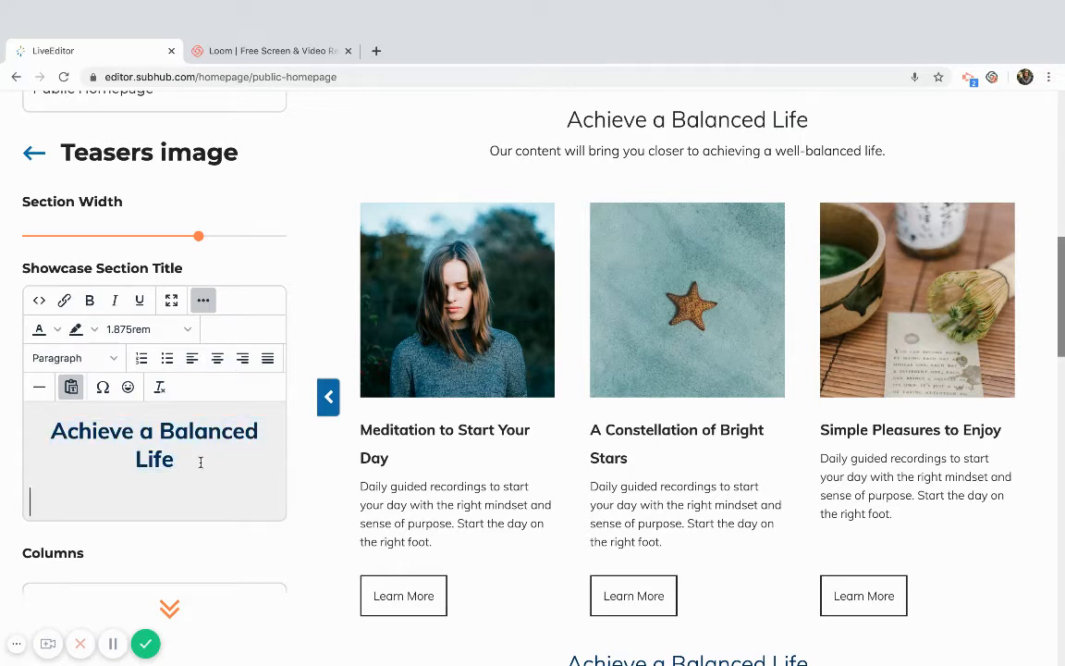
{"action": "type", "text": "Our con"}
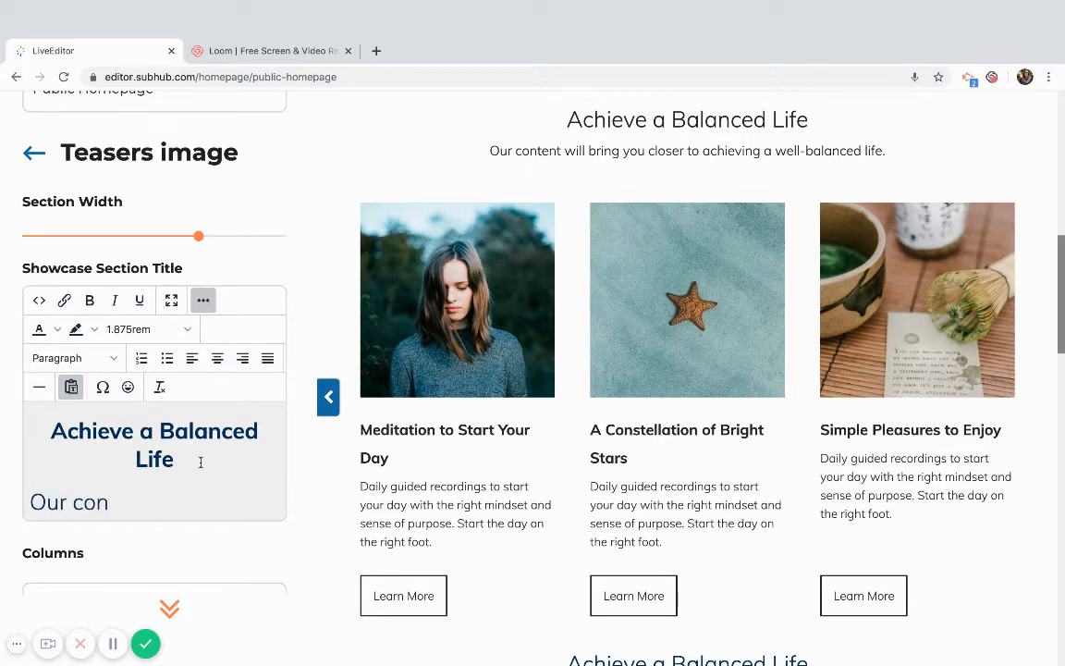
{"action": "type", "text": "tent will bri"}
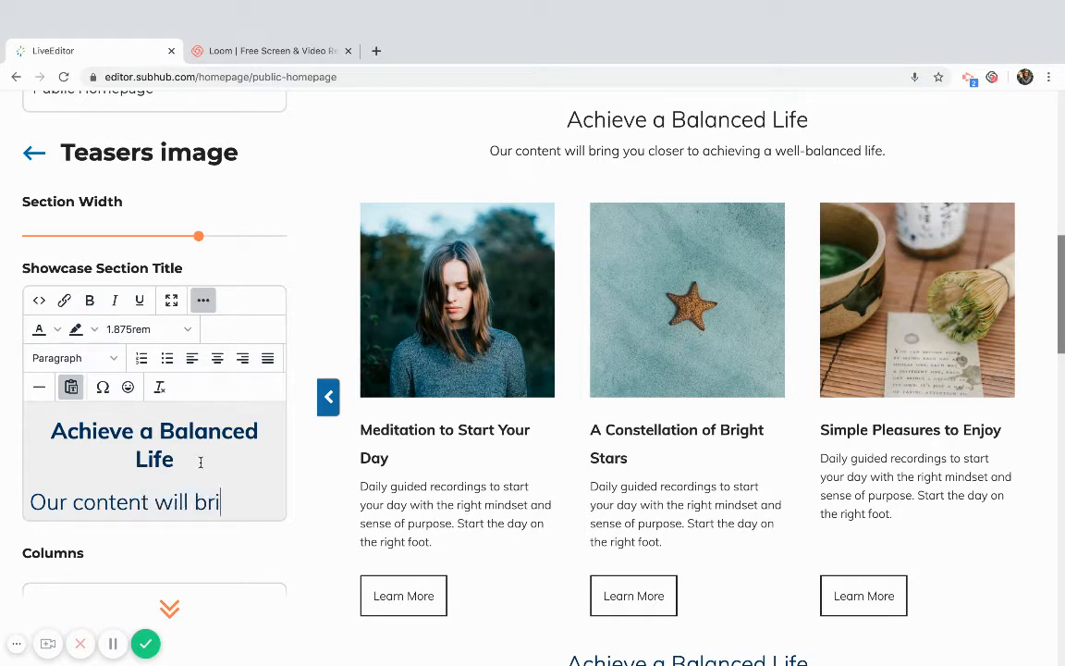
{"action": "type", "text": "ng you close"}
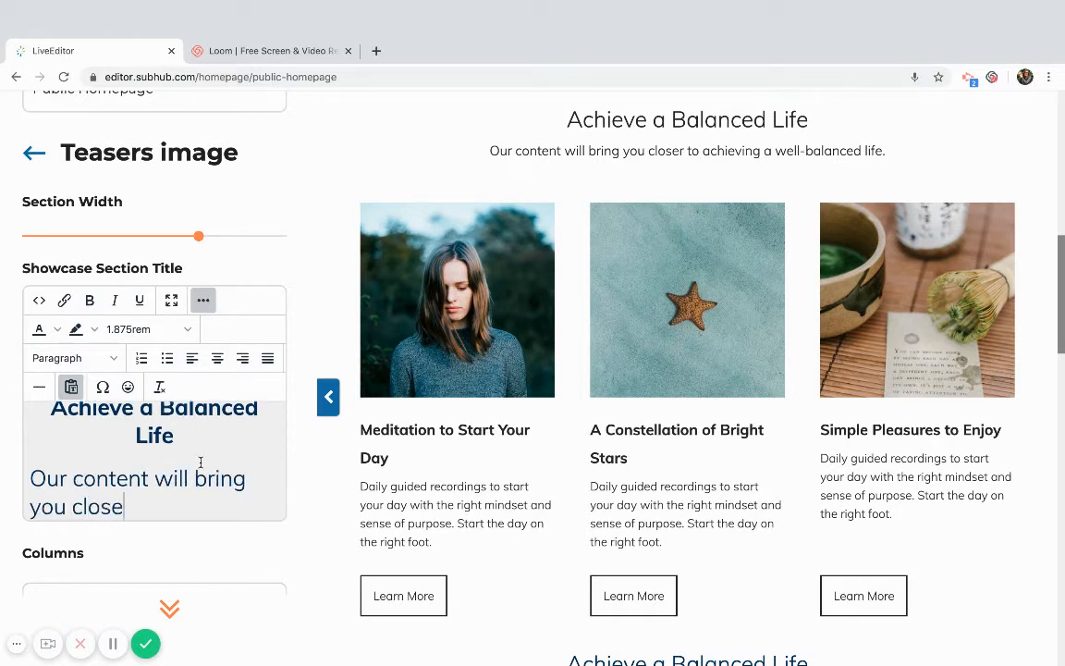
{"action": "type", "text": "r to a balanced "}
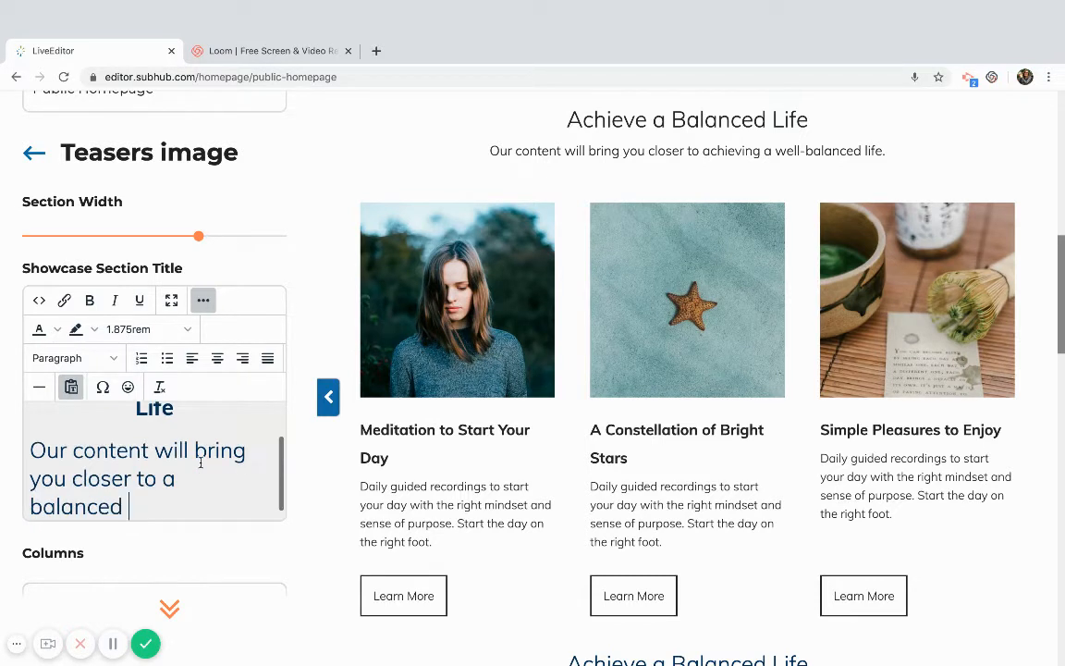
{"action": "type", "text": "life"}
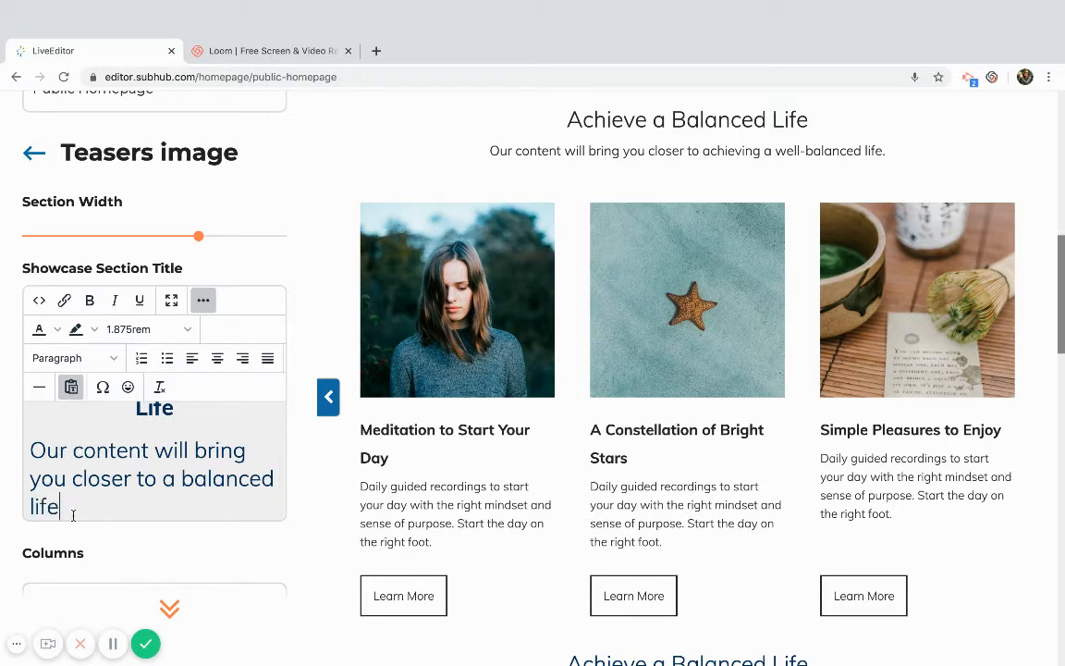
{"action": "type", "text": "."}
Set the subtitle line's font size to 1.125rem and centre it
{"action": "left_click_drag", "start_coordinate": [88, 504], "coordinate": [30, 445]}
{"action": "left_click", "coordinate": [139, 329]}
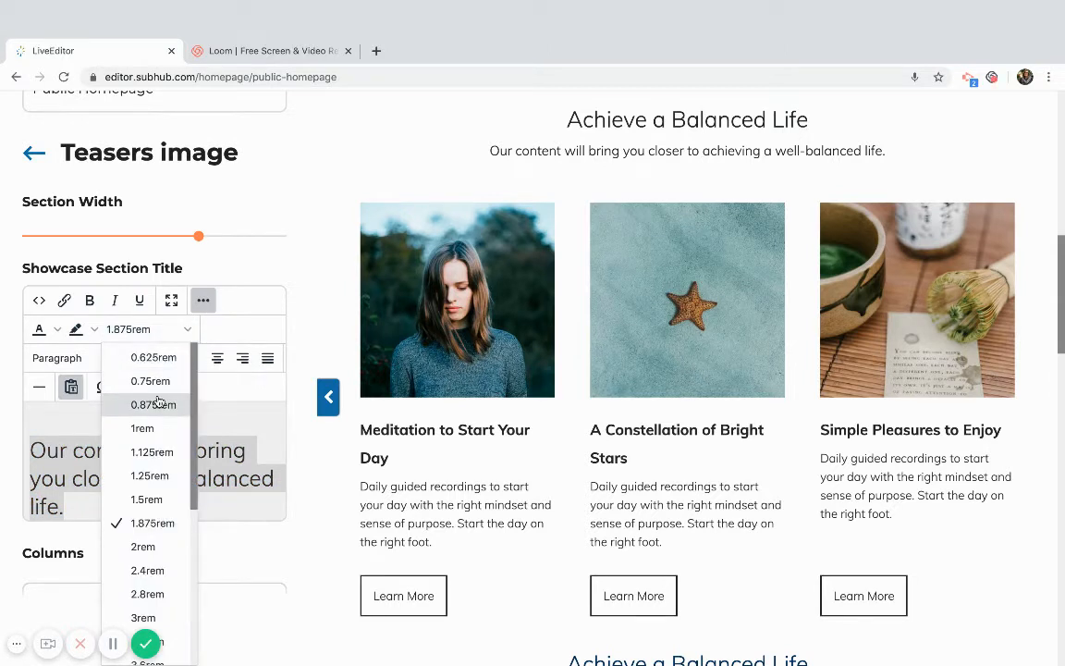
{"action": "left_click", "coordinate": [152, 452]}
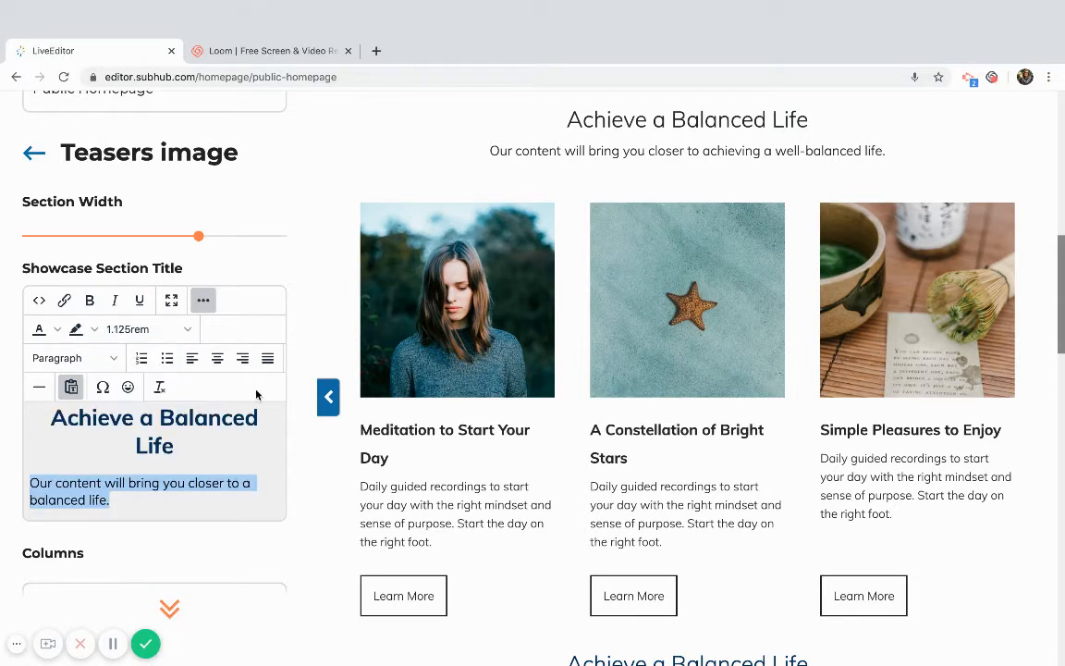
{"action": "left_click", "coordinate": [217, 358]}
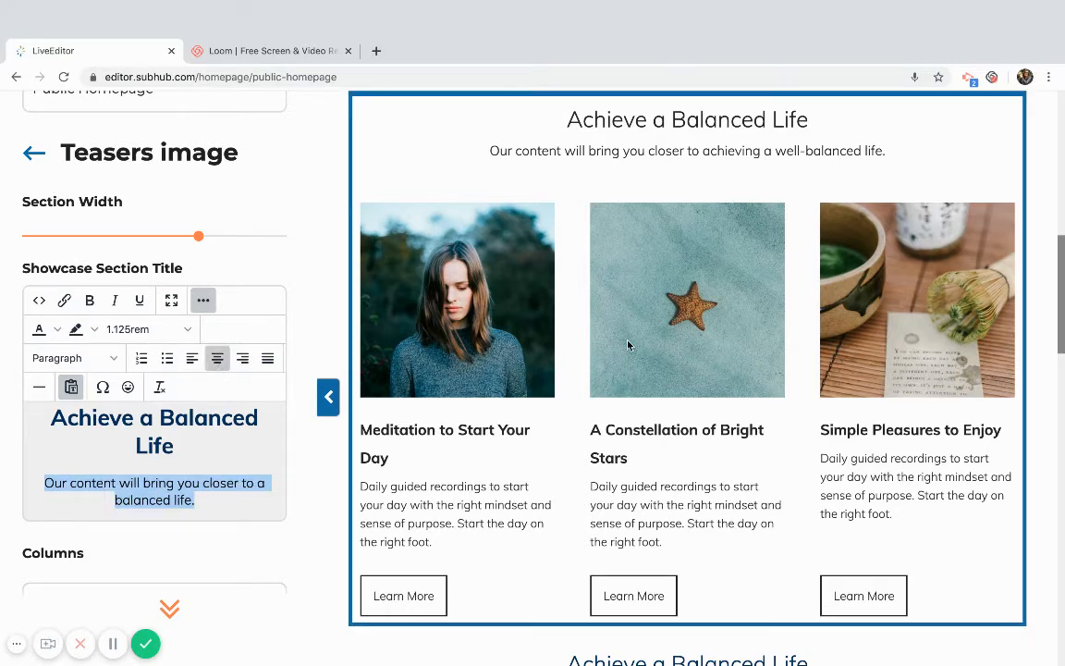
Check the new title in the preview and add a blank line after the subtitle to space it from the images
{"action": "scroll", "coordinate": [628, 345], "scroll_direction": "down", "scroll_amount": 5}
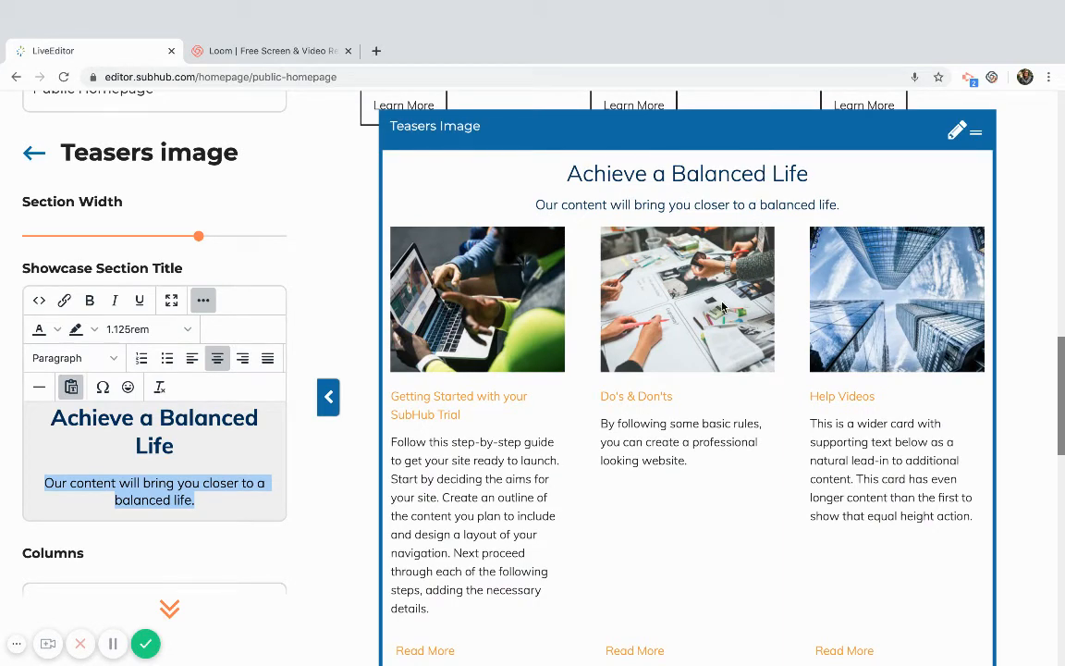
{"action": "scroll", "coordinate": [275, 517], "scroll_direction": "down", "scroll_amount": 1}
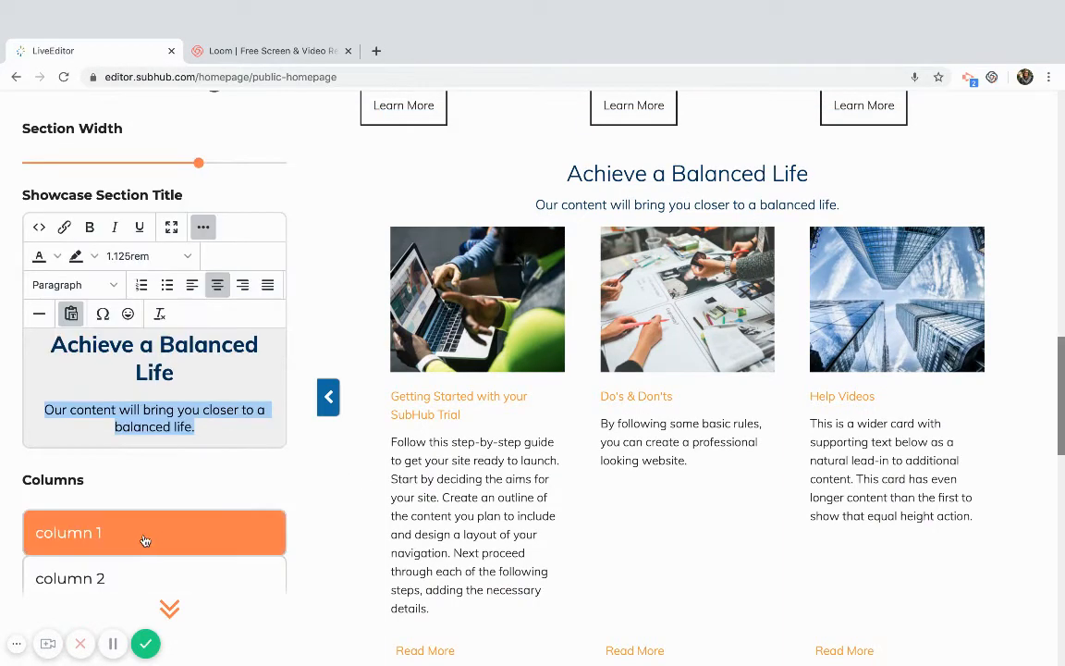
{"action": "scroll", "coordinate": [145, 540], "scroll_direction": "down", "scroll_amount": 2}
{"action": "left_click", "coordinate": [146, 536]}
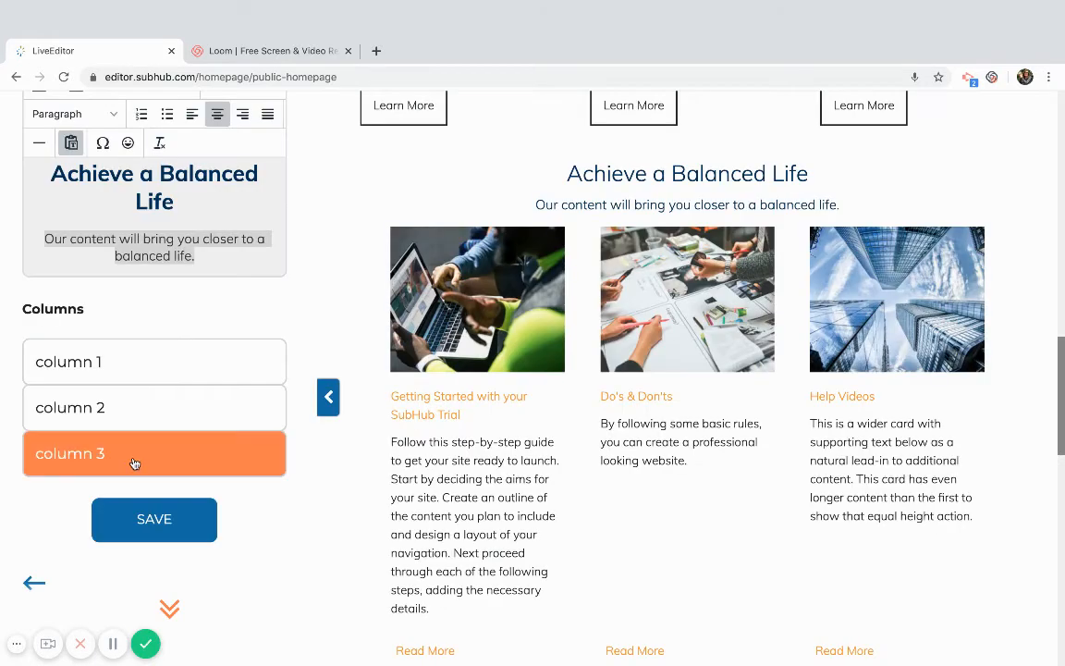
{"action": "scroll", "coordinate": [528, 354], "scroll_direction": "down", "scroll_amount": 1}
{"action": "scroll", "coordinate": [527, 355], "scroll_direction": "up", "scroll_amount": 1}
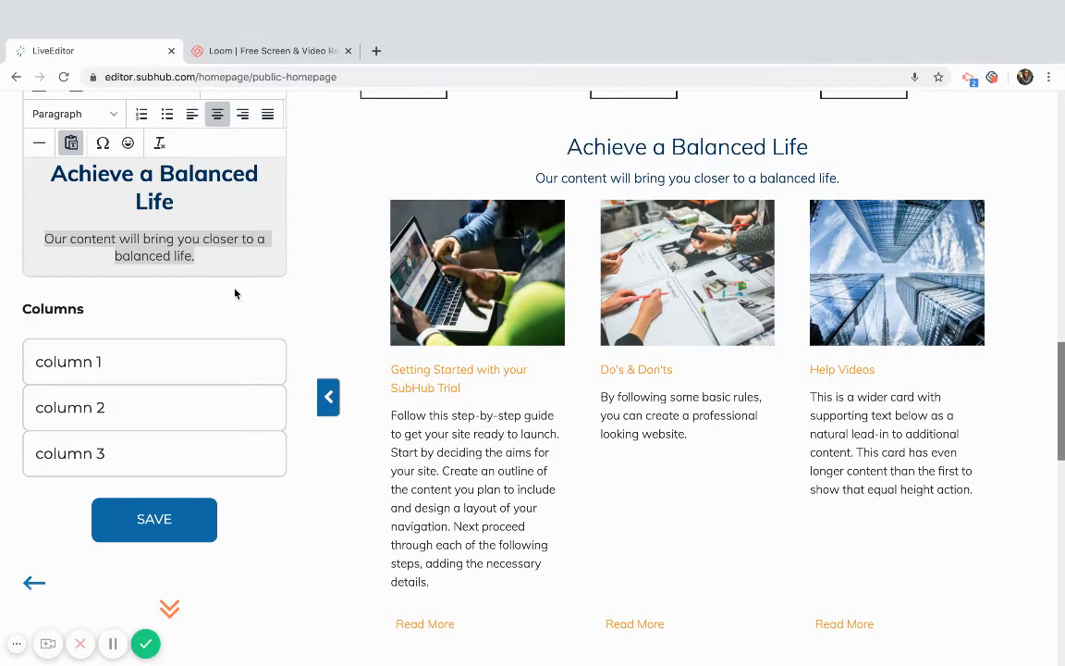
{"action": "left_click", "coordinate": [209, 258]}
{"action": "key", "text": "Return"}
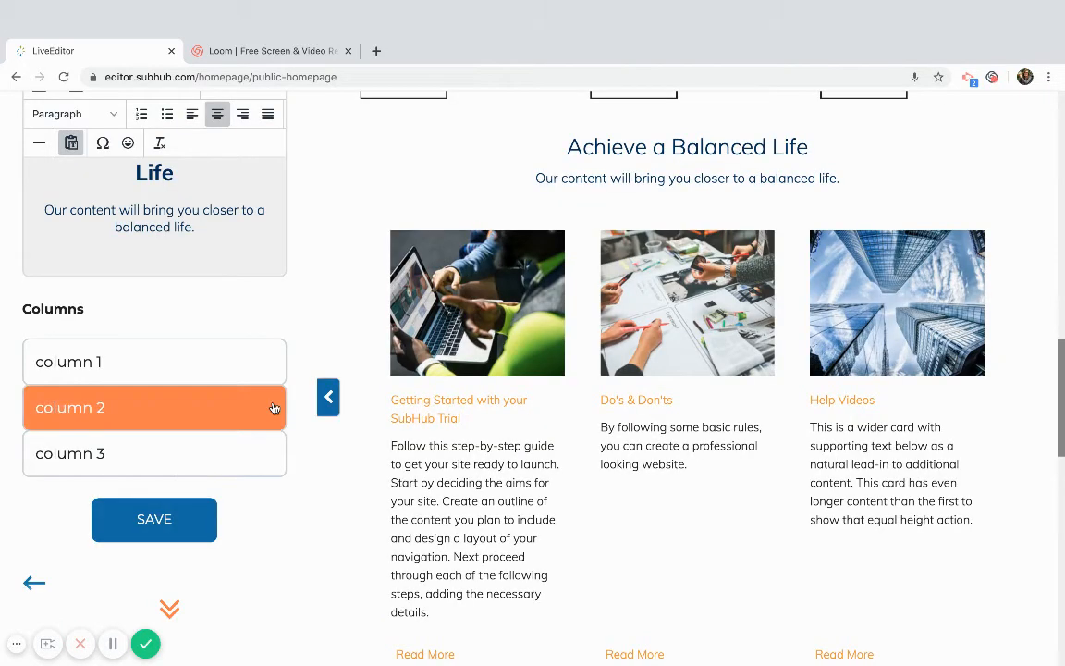
Open column 1 of the Teasers Image section for editing and compare the section's columns with Balanced Life in the preview
{"action": "left_click", "coordinate": [107, 362]}
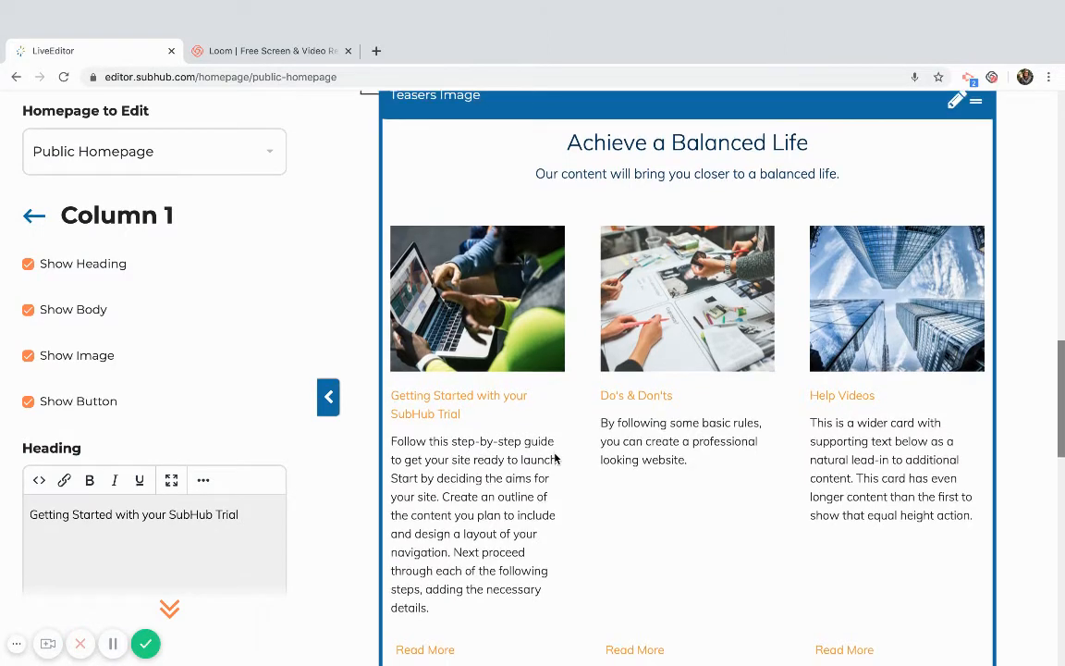
{"action": "scroll", "coordinate": [554, 425], "scroll_direction": "down", "scroll_amount": 1}
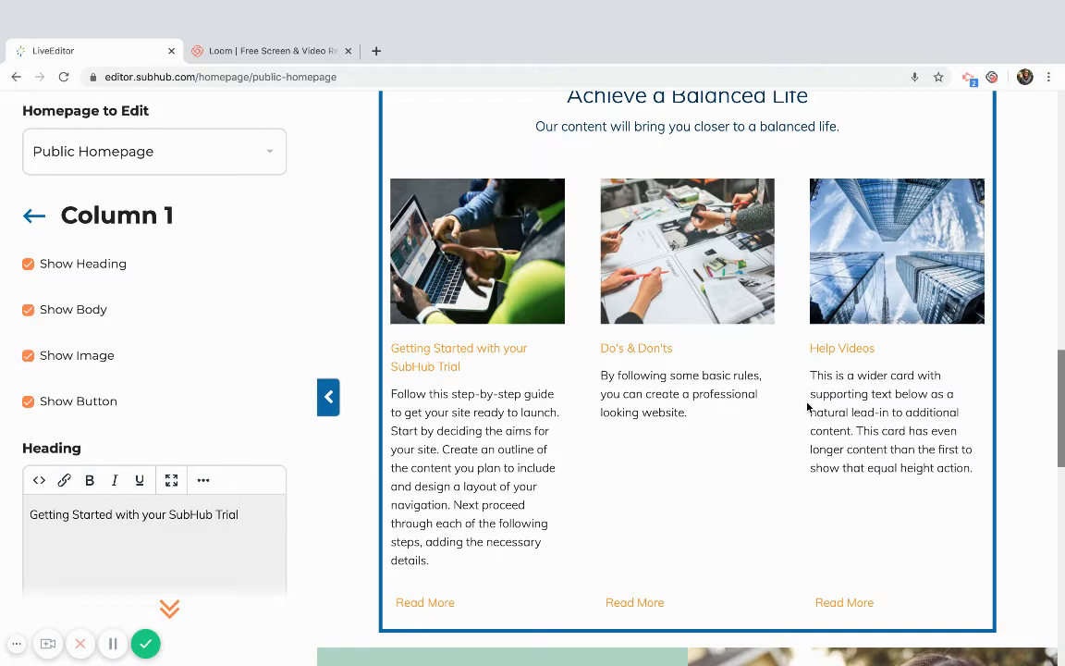
{"action": "scroll", "coordinate": [806, 407], "scroll_direction": "up", "scroll_amount": 6}
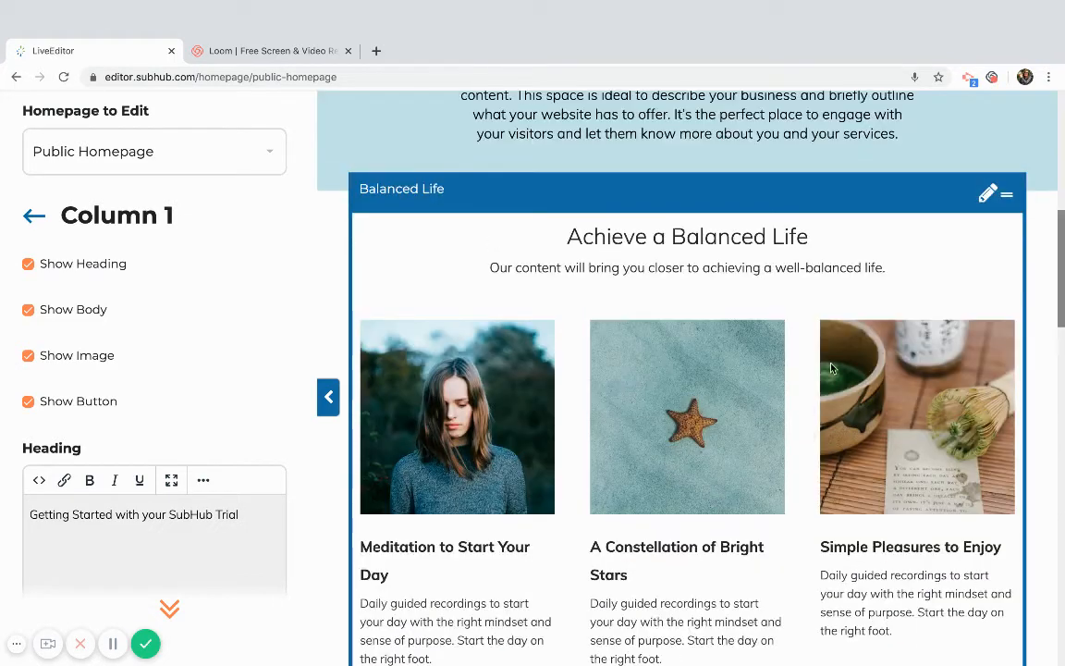
{"action": "scroll", "coordinate": [825, 374], "scroll_direction": "down", "scroll_amount": 2}
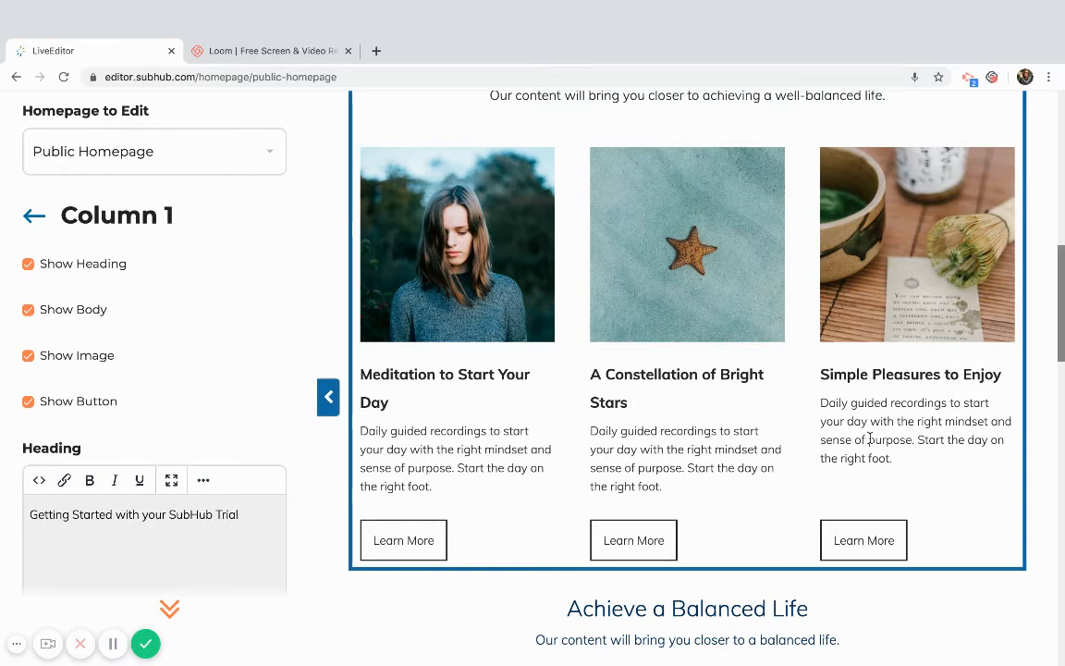
{"action": "scroll", "coordinate": [869, 439], "scroll_direction": "down", "scroll_amount": 6}
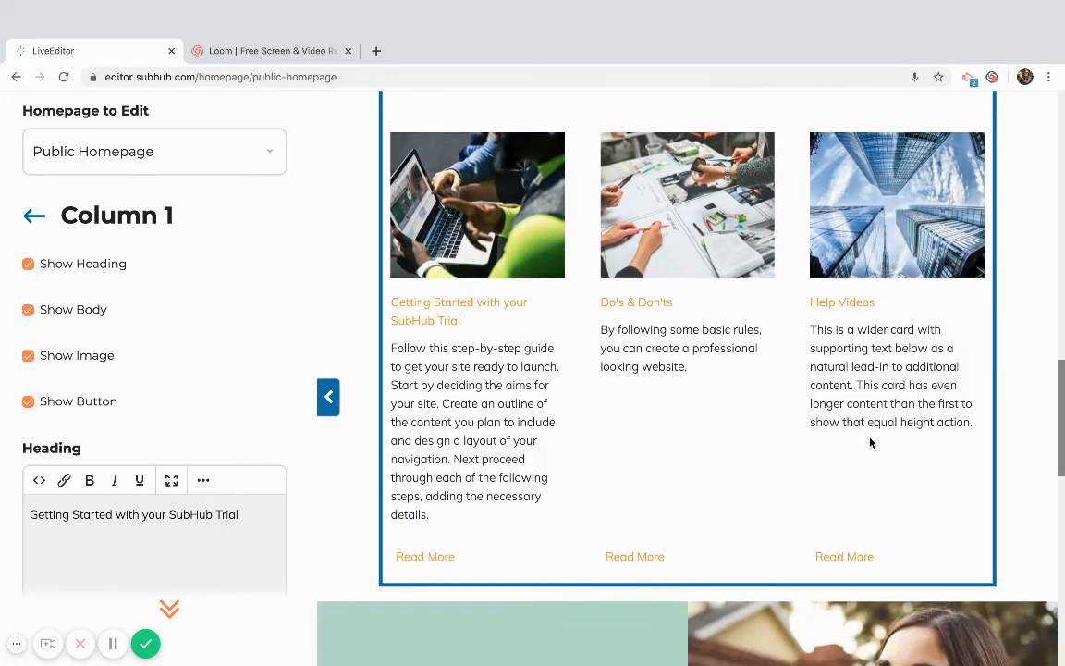
{"action": "scroll", "coordinate": [162, 433], "scroll_direction": "down", "scroll_amount": 1}
Replace column 1's featured image with the photo of the long-haired woman in a grey sweater and upload it
{"action": "scroll", "coordinate": [162, 433], "scroll_direction": "down", "scroll_amount": 1}
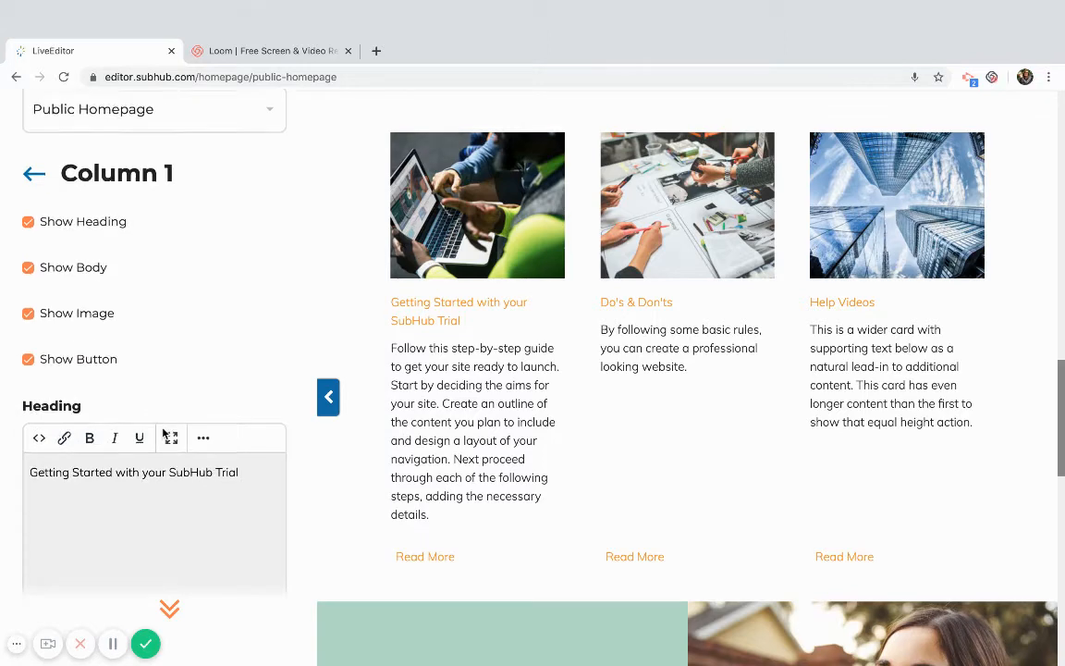
{"action": "scroll", "coordinate": [162, 433], "scroll_direction": "down", "scroll_amount": 6}
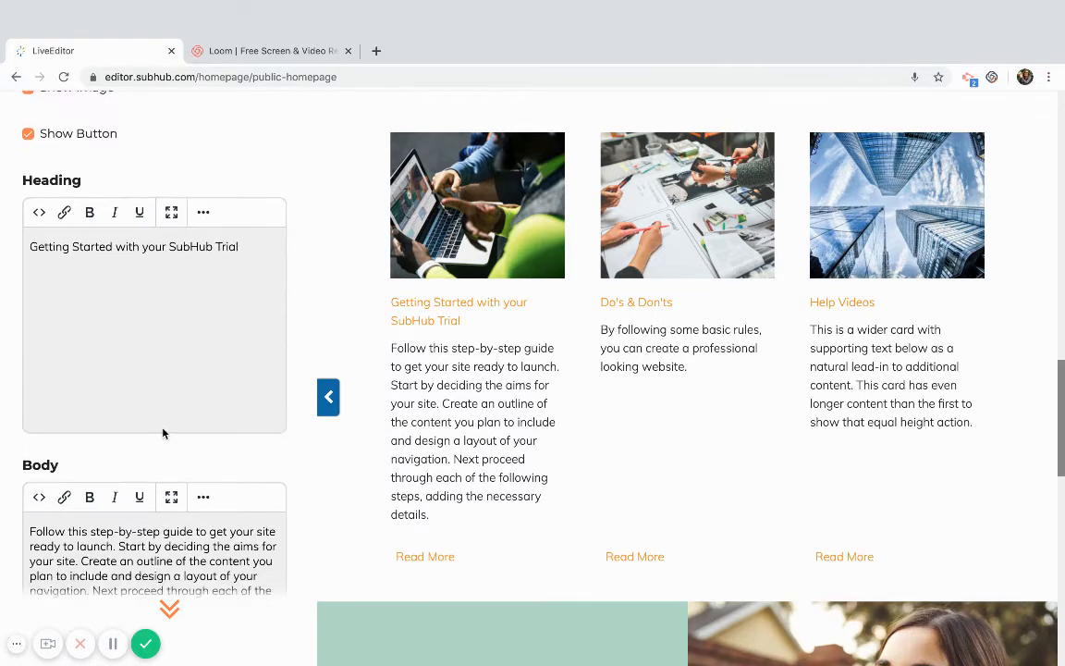
{"action": "scroll", "coordinate": [163, 433], "scroll_direction": "down", "scroll_amount": 1}
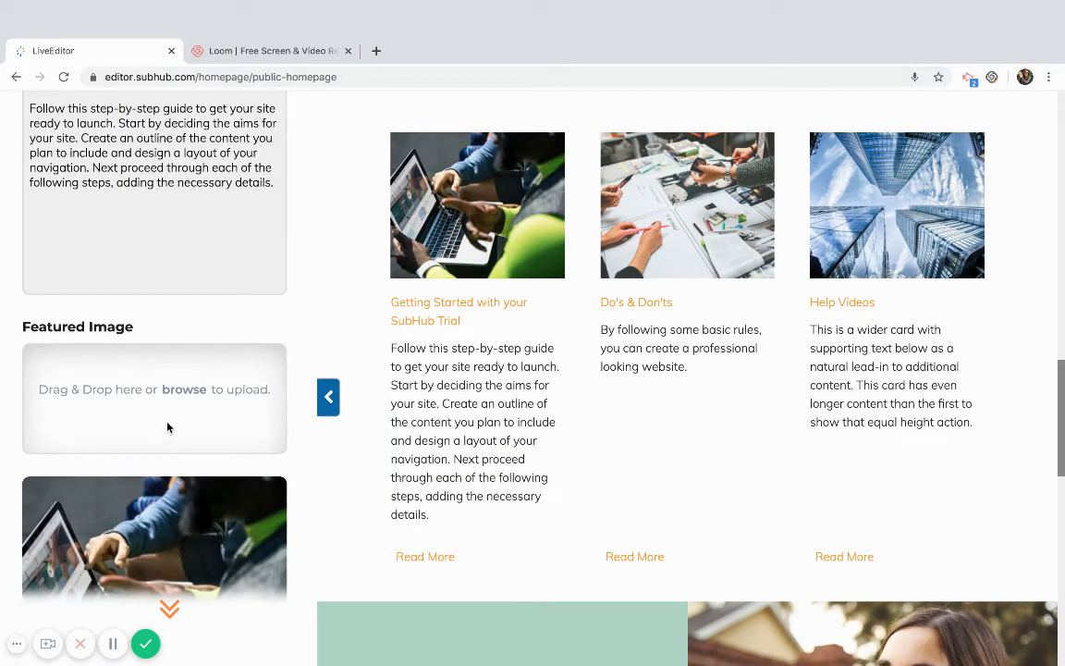
{"action": "left_click", "coordinate": [191, 395]}
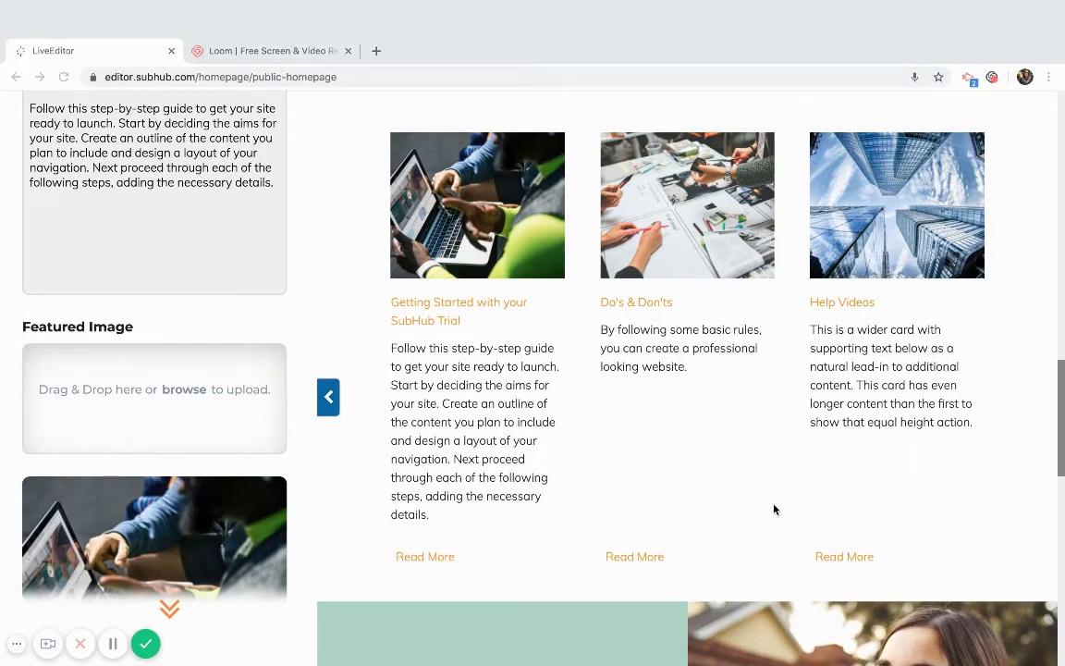
{"action": "scroll", "coordinate": [200, 480], "scroll_direction": "down", "scroll_amount": 3}
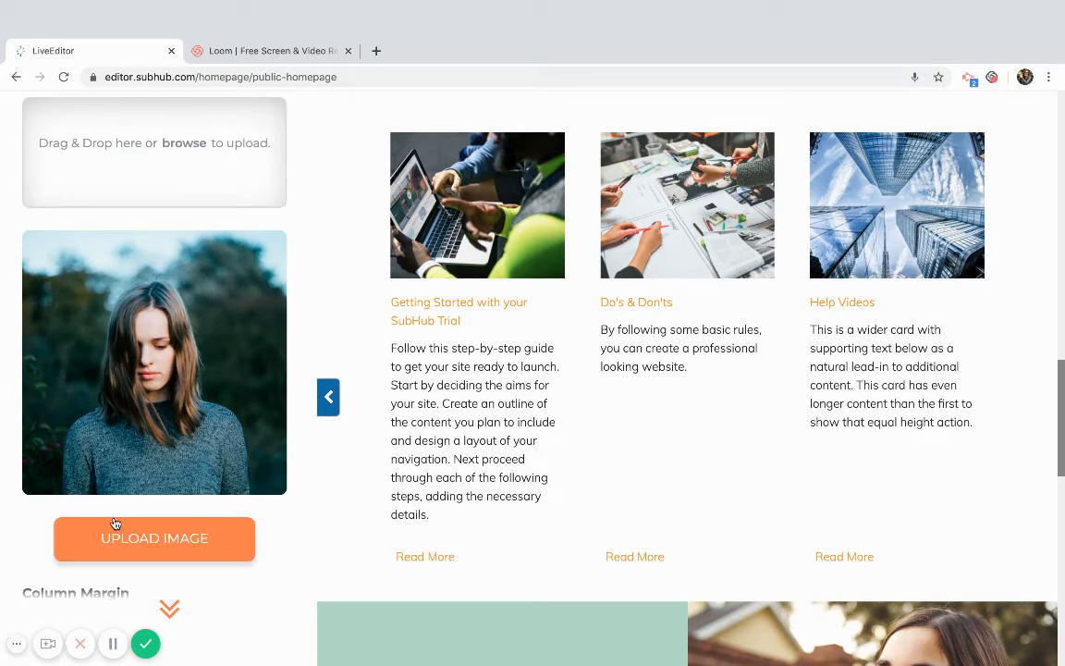
{"action": "left_click", "coordinate": [163, 548]}
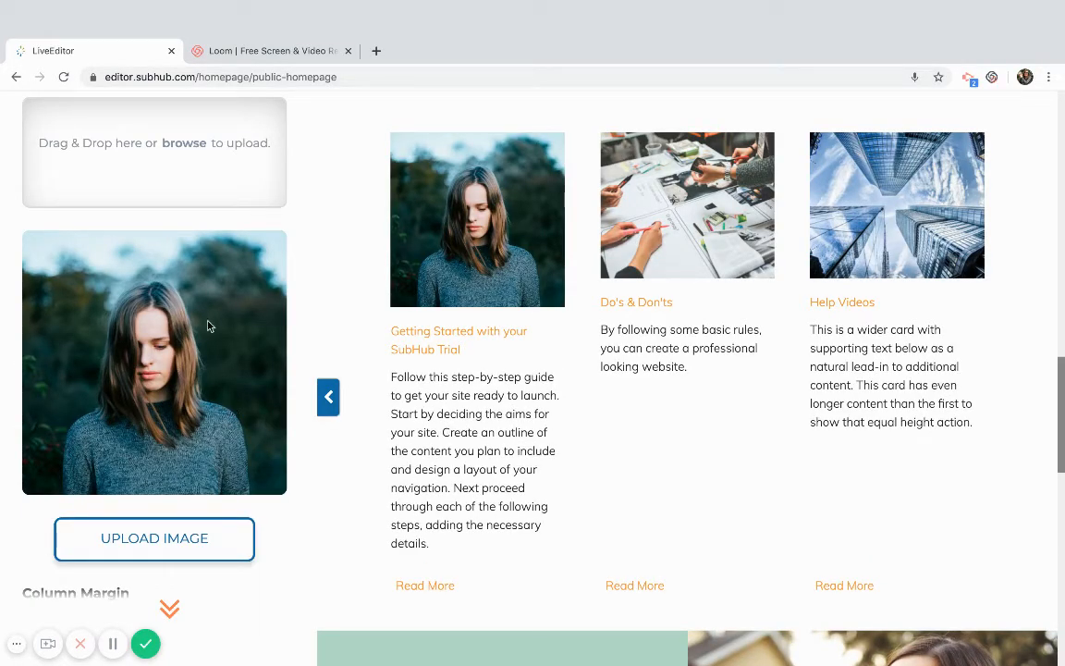
Replace column 1's heading text with "Meditation to Start Your Day"
{"action": "scroll", "coordinate": [179, 383], "scroll_direction": "up", "scroll_amount": 10}
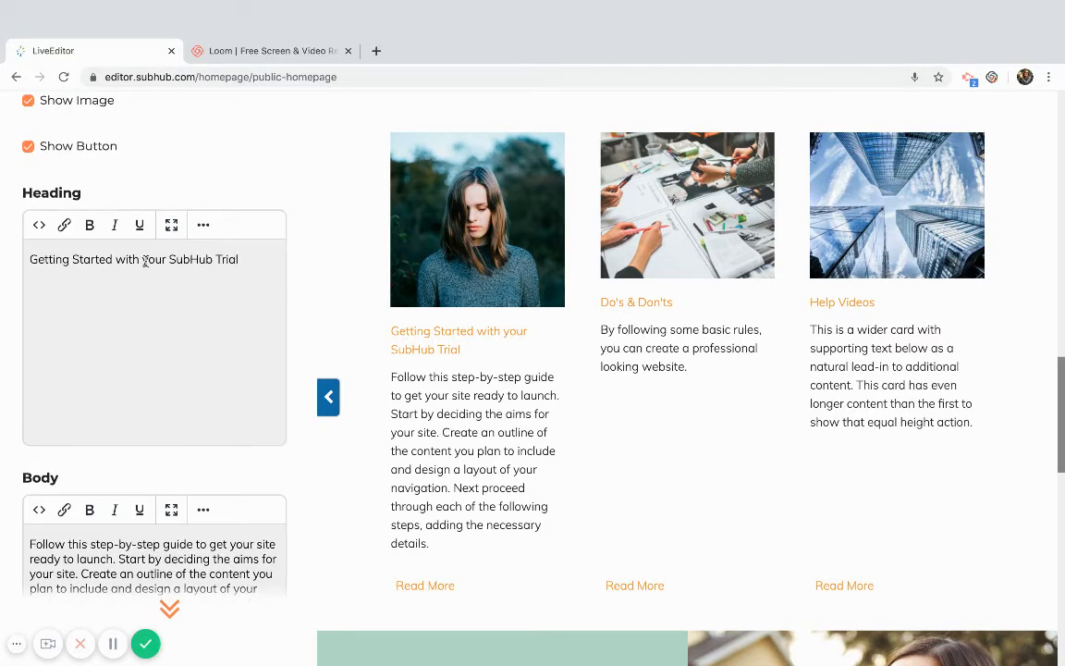
{"action": "left_click_drag", "start_coordinate": [256, 253], "coordinate": [41, 238]}
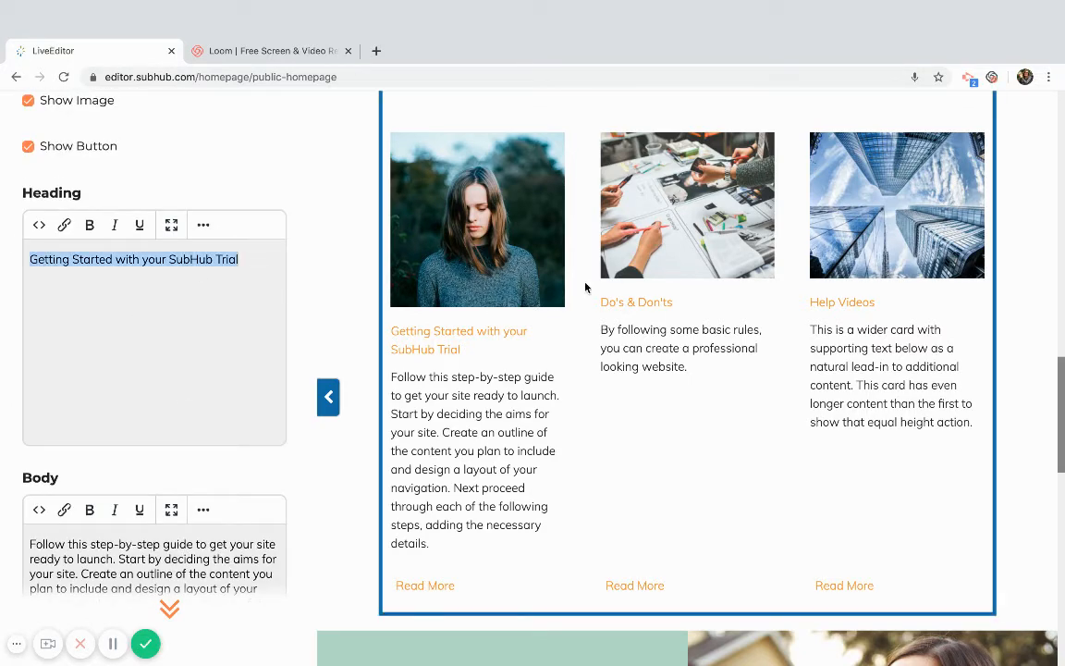
{"action": "scroll", "coordinate": [585, 288], "scroll_direction": "up", "scroll_amount": 3}
{"action": "scroll", "coordinate": [587, 288], "scroll_direction": "down", "scroll_amount": 2}
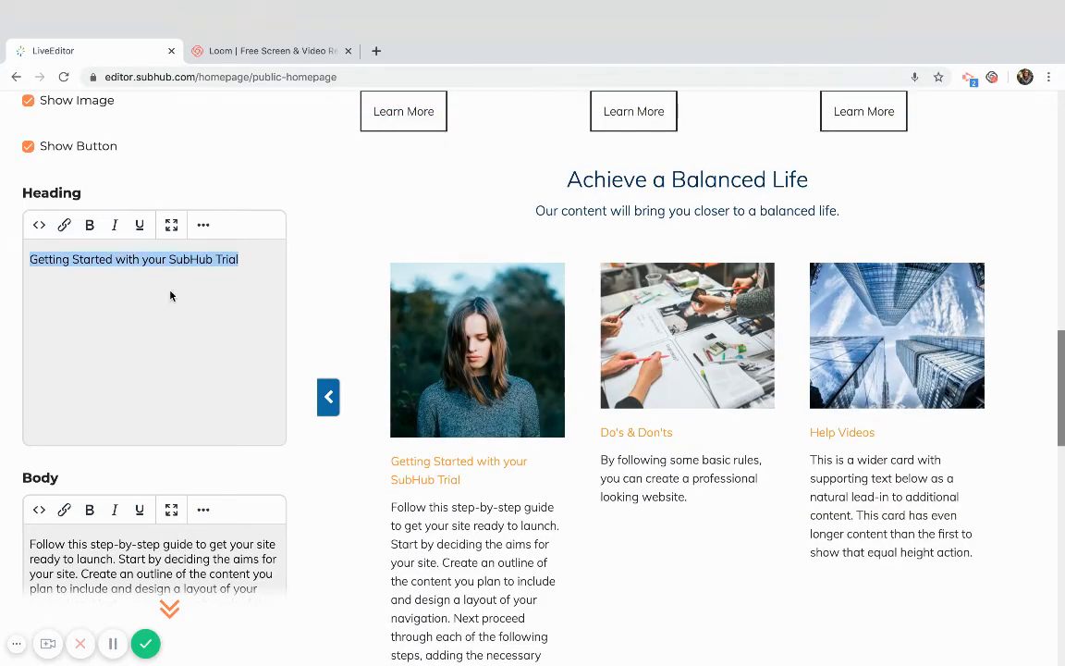
{"action": "type", "text": "Medita"}
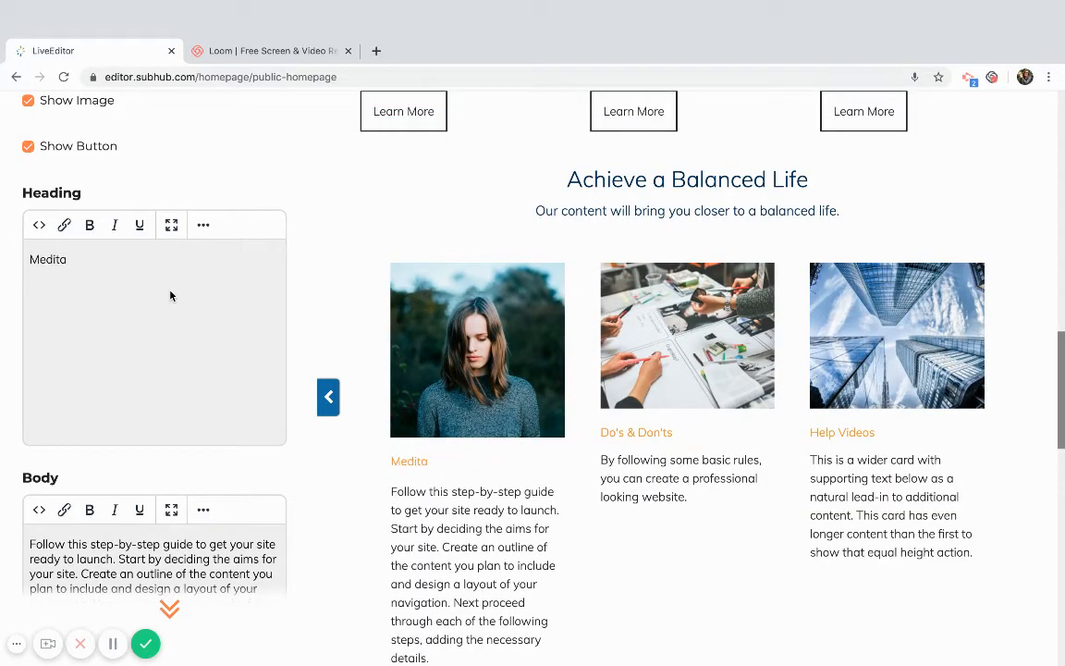
{"action": "type", "text": "tion to Start y"}
{"action": "key", "text": "BackSpace"}
{"action": "type", "text": "Y"}
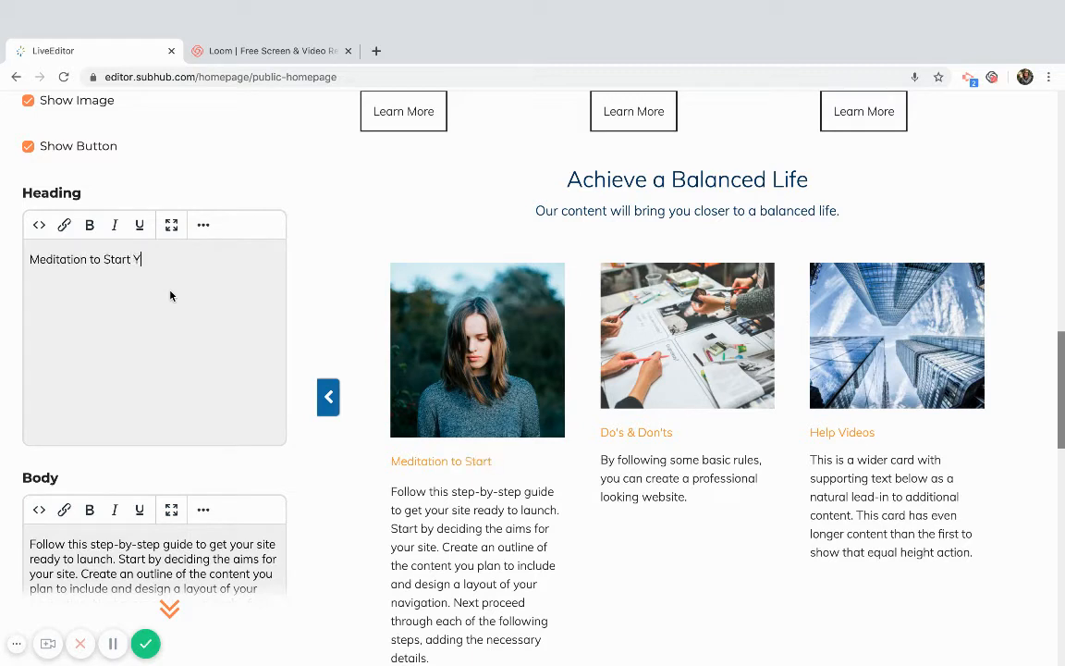
{"action": "type", "text": "our Day"}
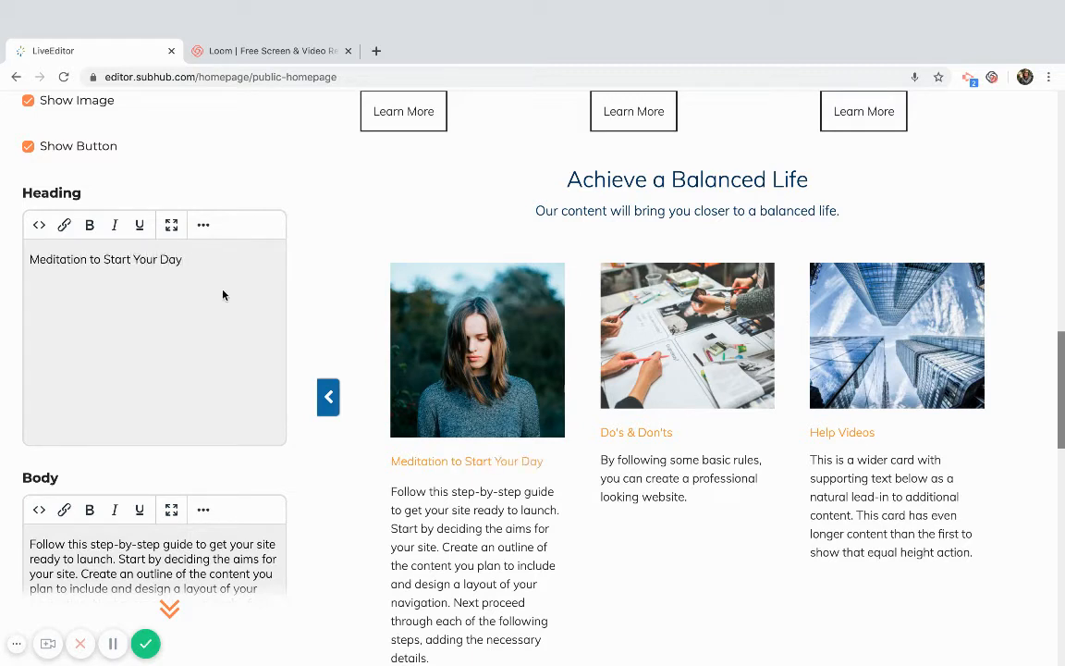
Format column 1's heading as Header 4 in bold with a 1.125rem font size
{"action": "left_click_drag", "start_coordinate": [195, 262], "coordinate": [27, 259]}
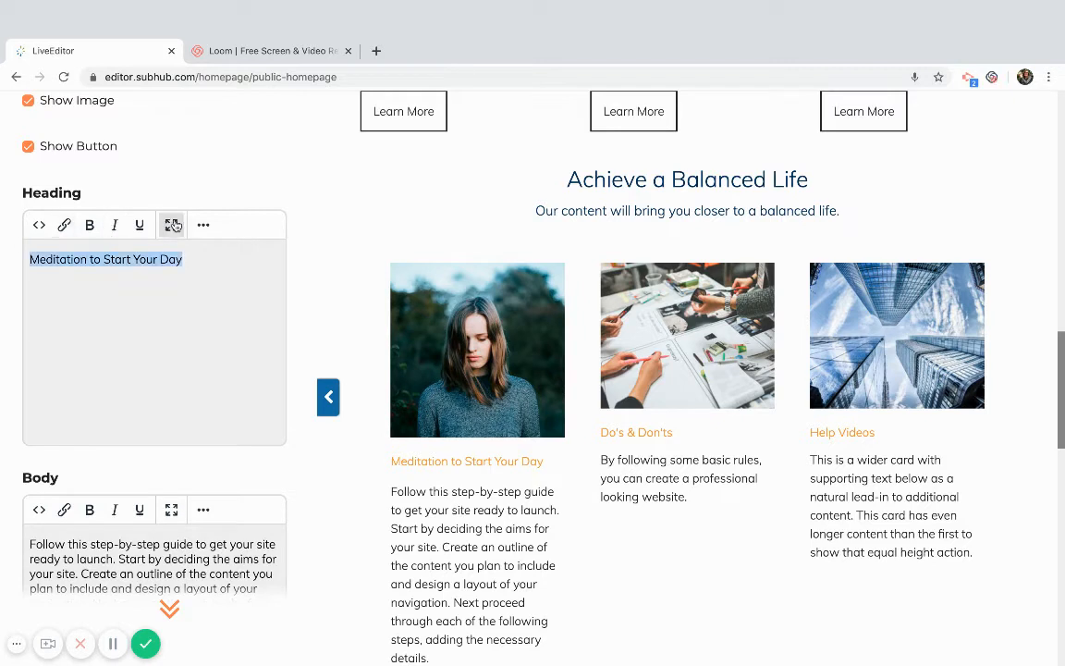
{"action": "left_click", "coordinate": [203, 224]}
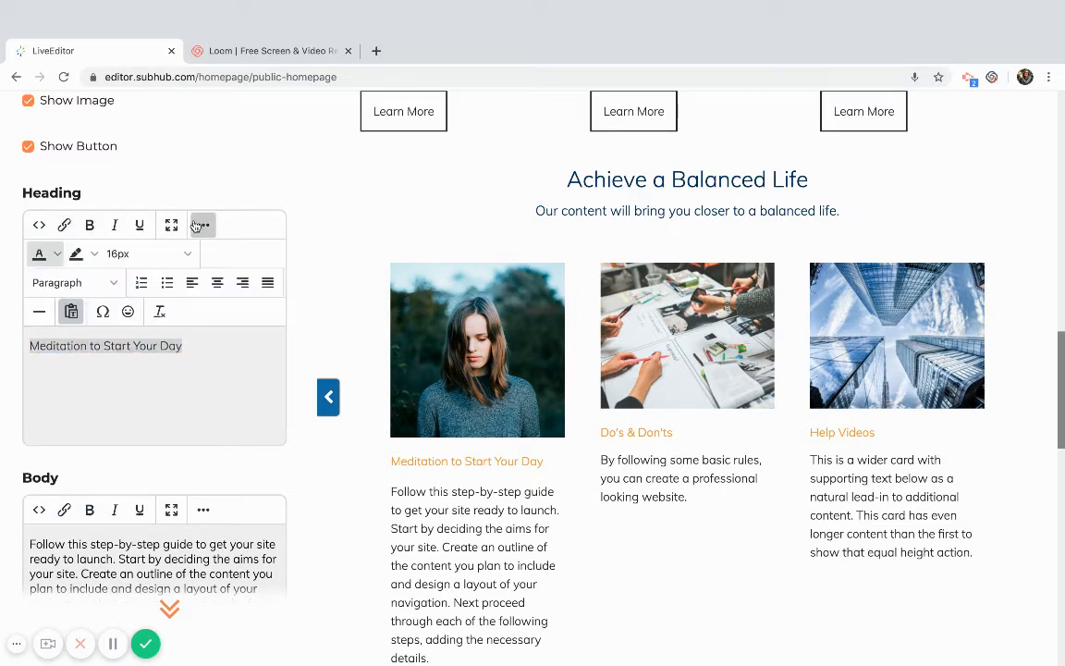
{"action": "left_click", "coordinate": [114, 283]}
{"action": "mouse_move", "coordinate": [111, 311]}
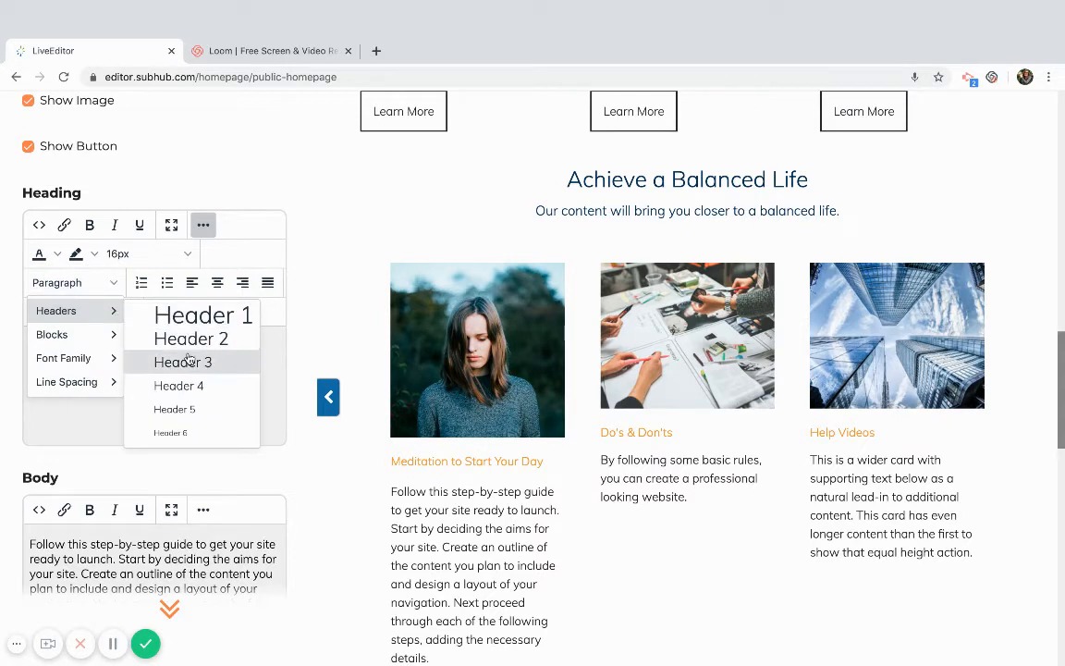
{"action": "left_click", "coordinate": [190, 386]}
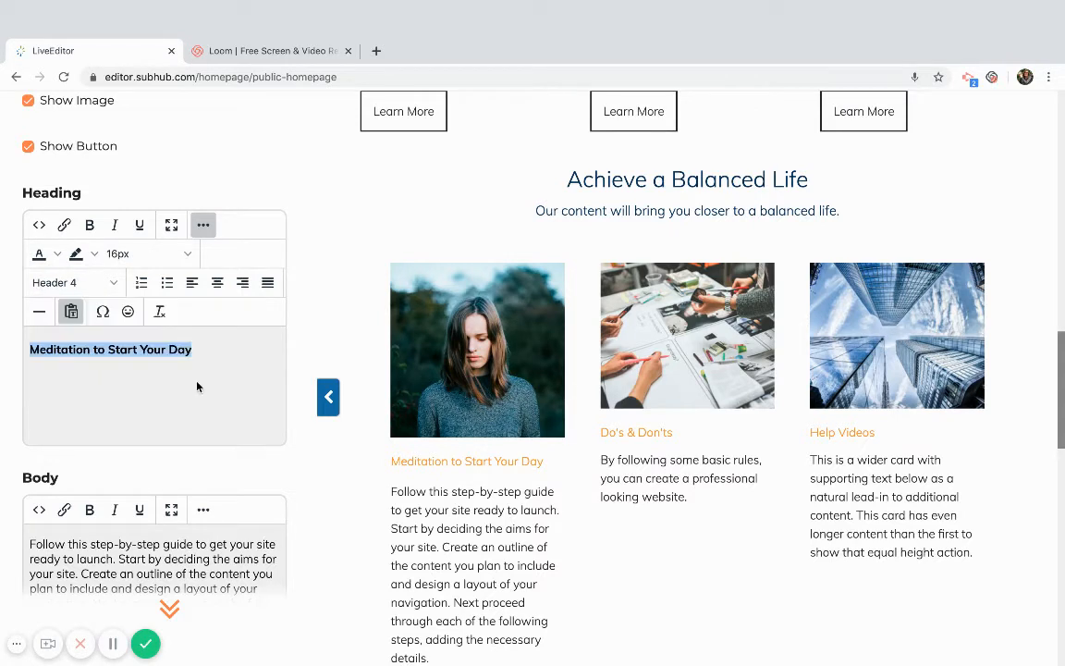
{"action": "left_click", "coordinate": [190, 257]}
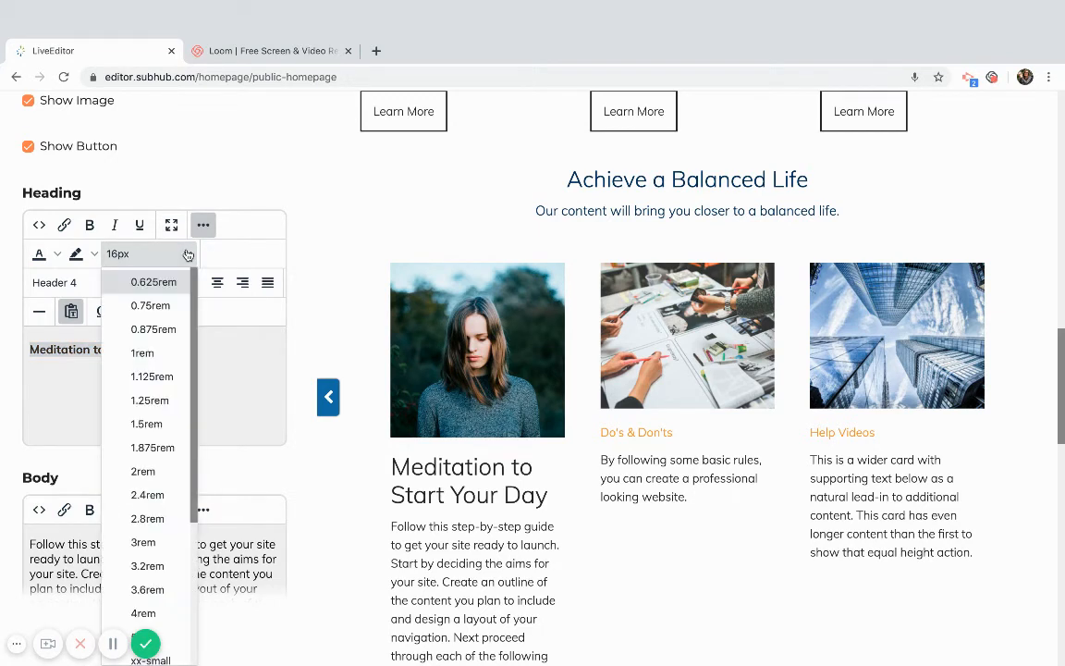
{"action": "left_click", "coordinate": [153, 376]}
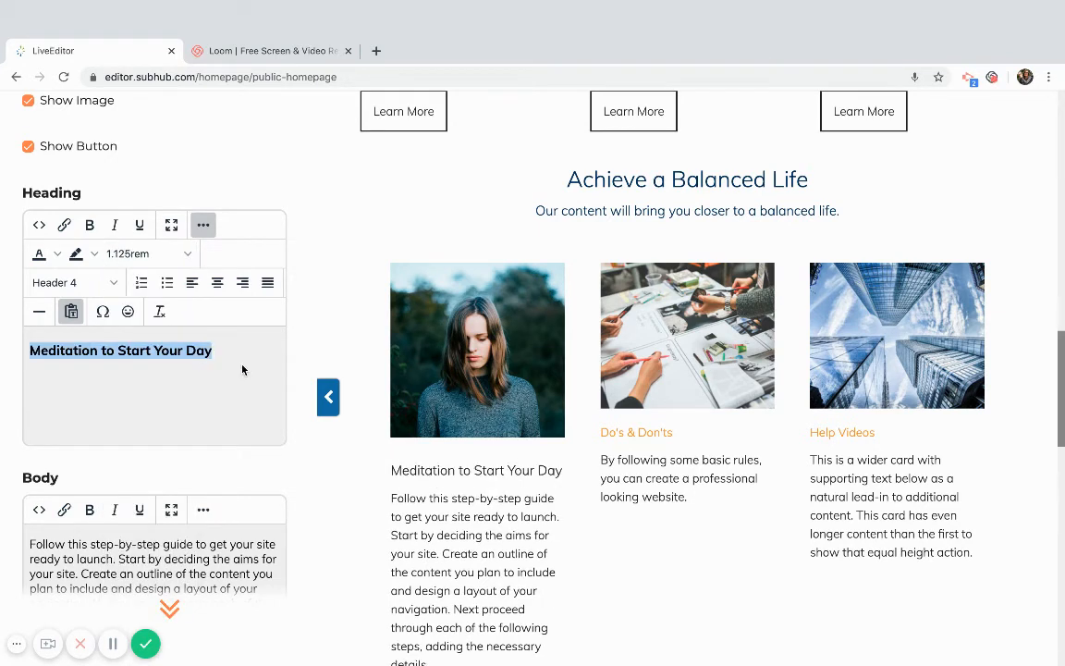
{"action": "left_click", "coordinate": [90, 224]}
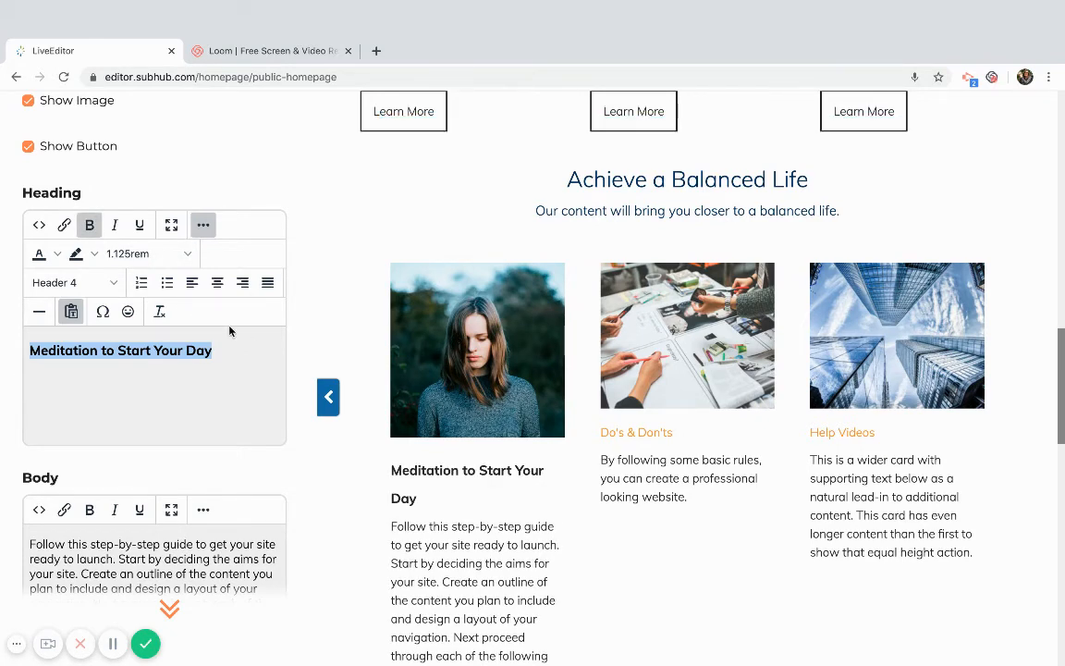
Shorten column 1's body text by deleting everything from "Create an outline" onward, and check the column in the preview
{"action": "scroll", "coordinate": [230, 330], "scroll_direction": "down", "scroll_amount": 2}
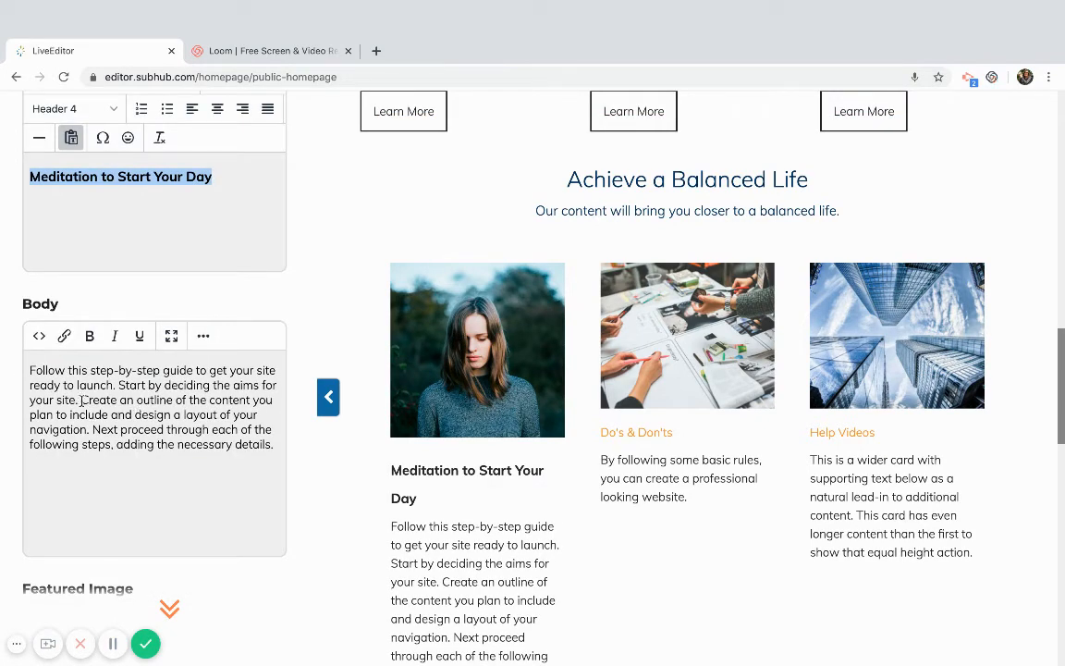
{"action": "left_click_drag", "start_coordinate": [81, 399], "coordinate": [130, 510]}
{"action": "key", "text": "BackSpace"}
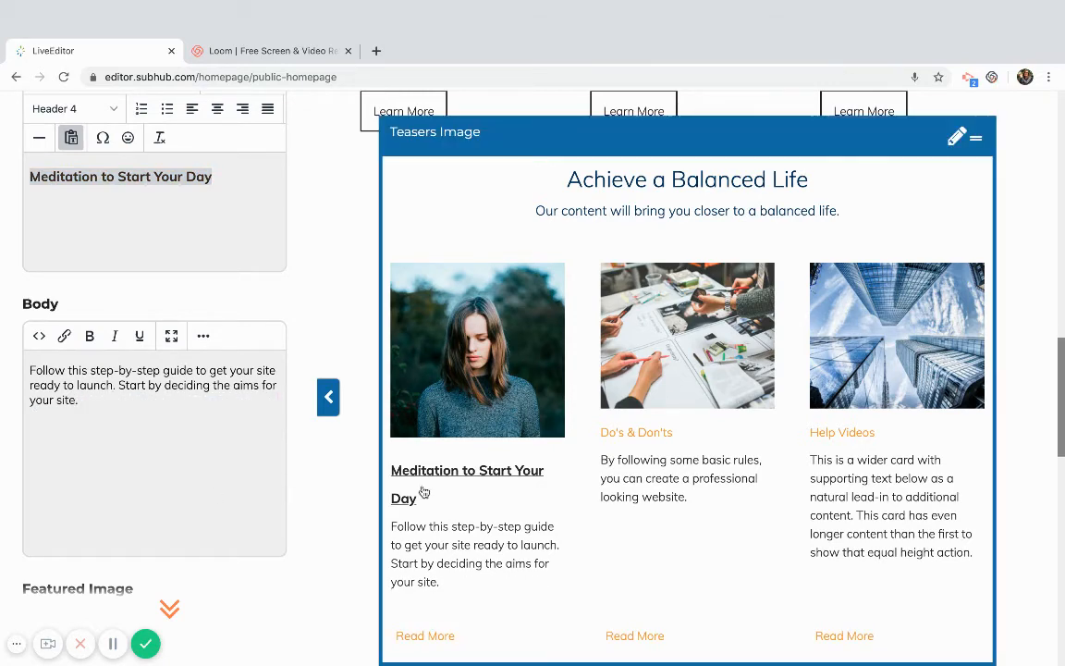
{"action": "scroll", "coordinate": [424, 492], "scroll_direction": "up", "scroll_amount": 2}
{"action": "scroll", "coordinate": [423, 492], "scroll_direction": "down", "scroll_amount": 4}
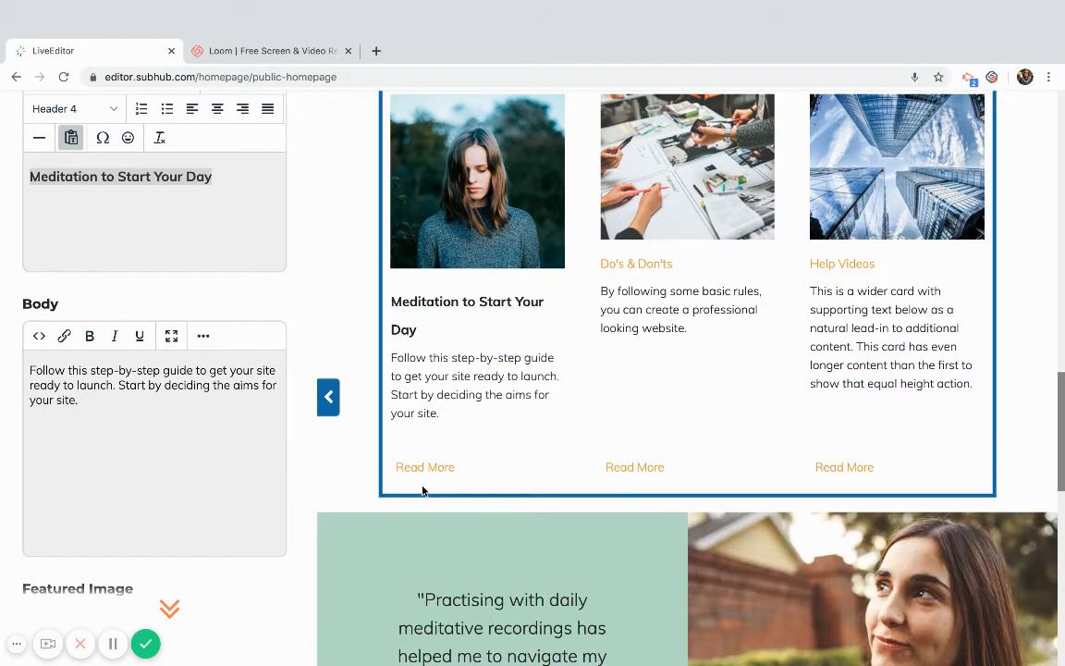
Set column 1's button label to "Learn More" and its URL to /subscribe
{"action": "scroll", "coordinate": [135, 492], "scroll_direction": "down", "scroll_amount": 3}
{"action": "scroll", "coordinate": [133, 492], "scroll_direction": "down", "scroll_amount": 8}
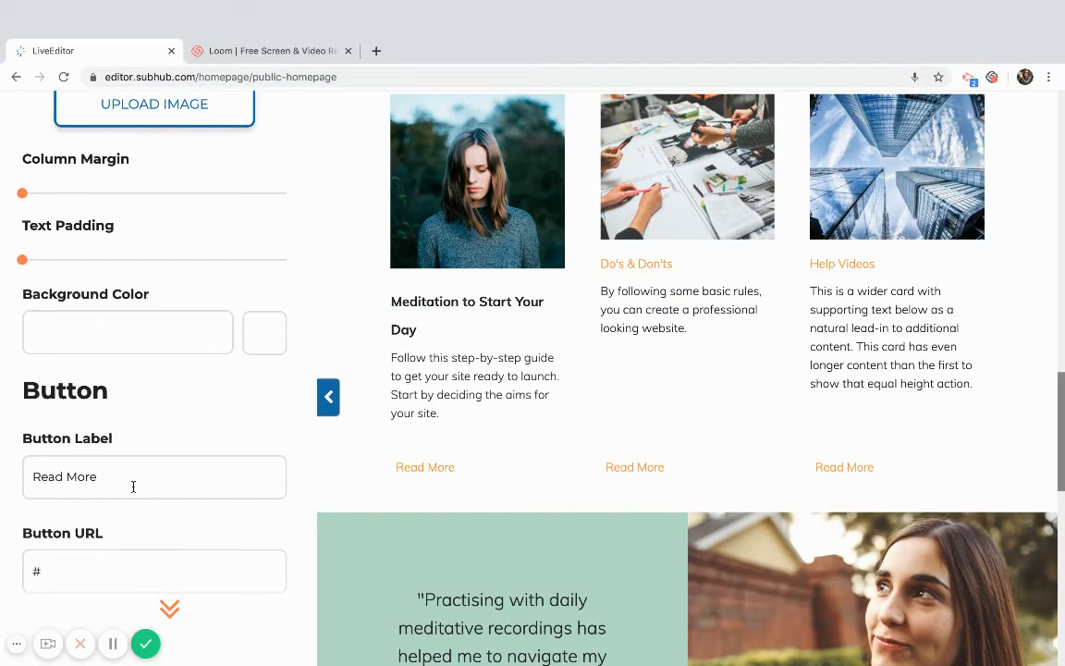
{"action": "scroll", "coordinate": [133, 487], "scroll_direction": "down", "scroll_amount": 2}
{"action": "scroll", "coordinate": [133, 486], "scroll_direction": "up", "scroll_amount": 1}
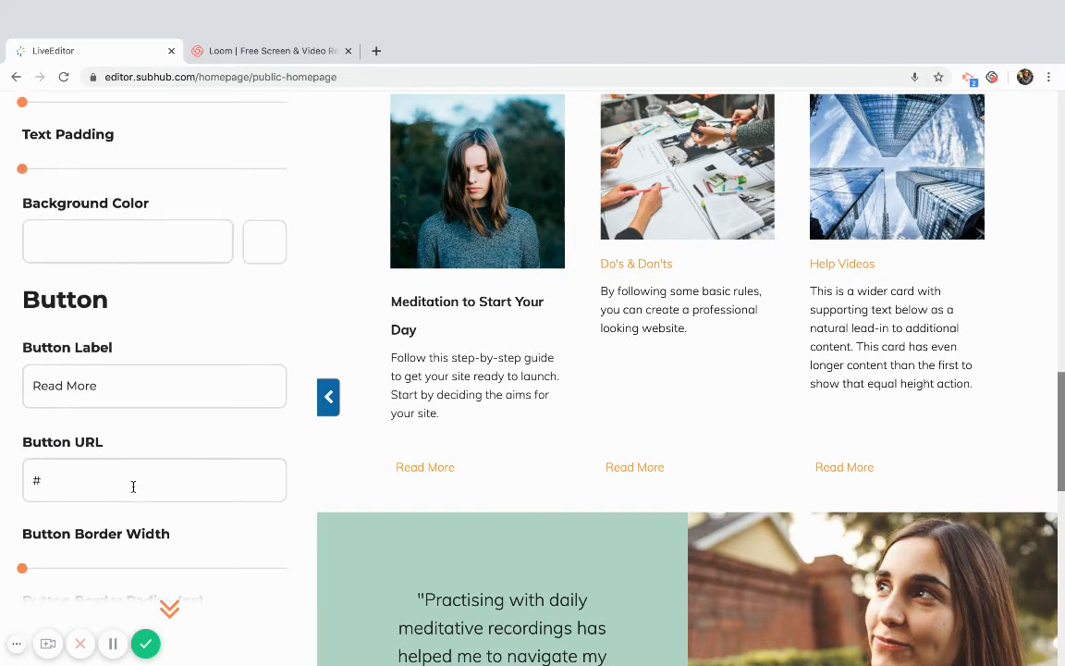
{"action": "scroll", "coordinate": [133, 486], "scroll_direction": "down", "scroll_amount": 2}
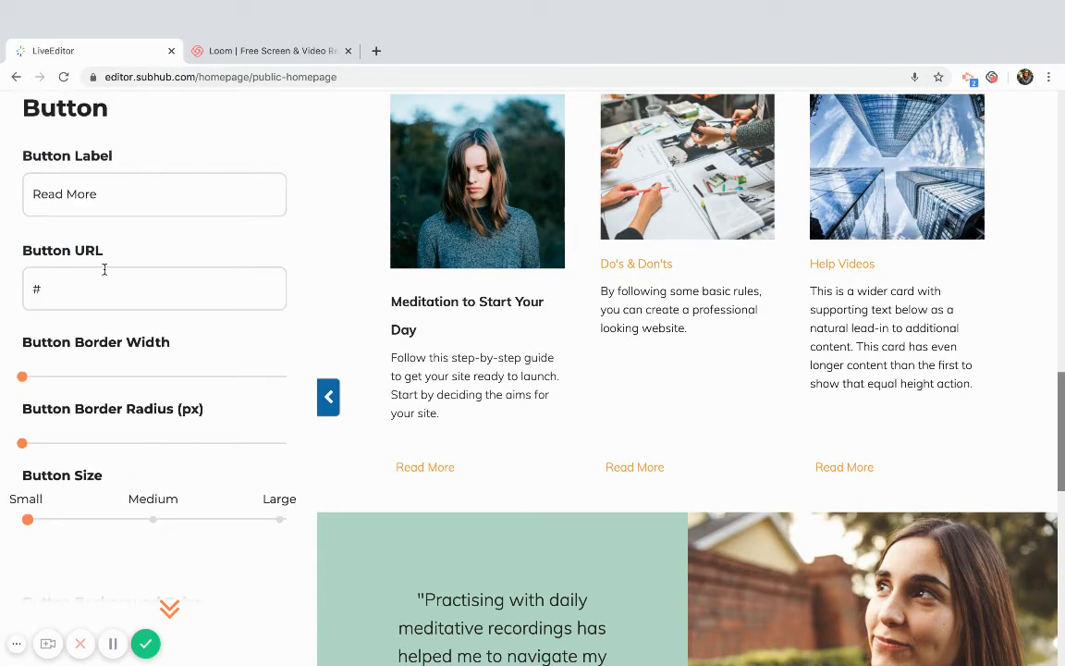
{"action": "left_click_drag", "start_coordinate": [106, 194], "coordinate": [3, 200]}
{"action": "type", "text": "Learn More"}
{"action": "left_click_drag", "start_coordinate": [34, 289], "coordinate": [11, 294]}
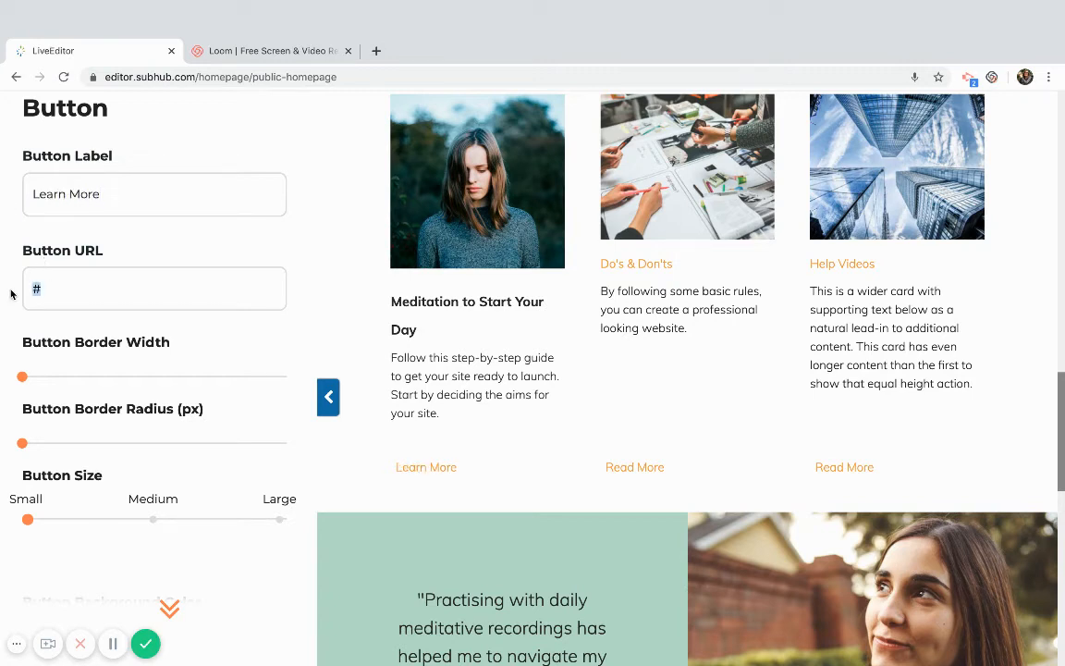
{"action": "type", "text": "/su"}
{"action": "type", "text": "bscribe"}
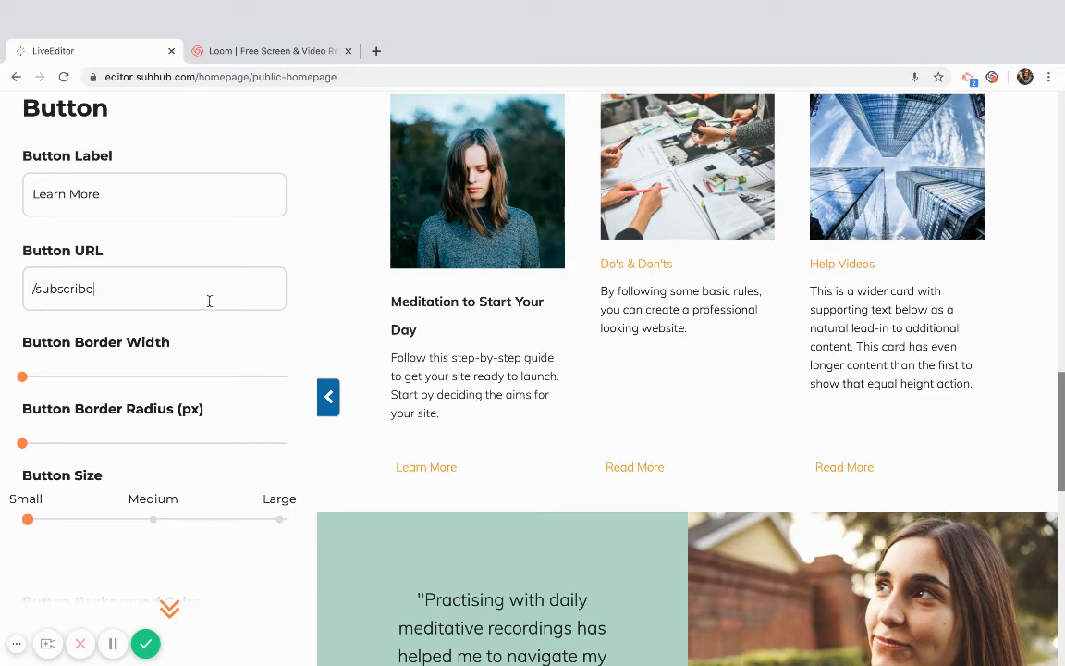
Set column 1's button size to Medium and its border width to 1
{"action": "scroll", "coordinate": [209, 300], "scroll_direction": "down", "scroll_amount": 2}
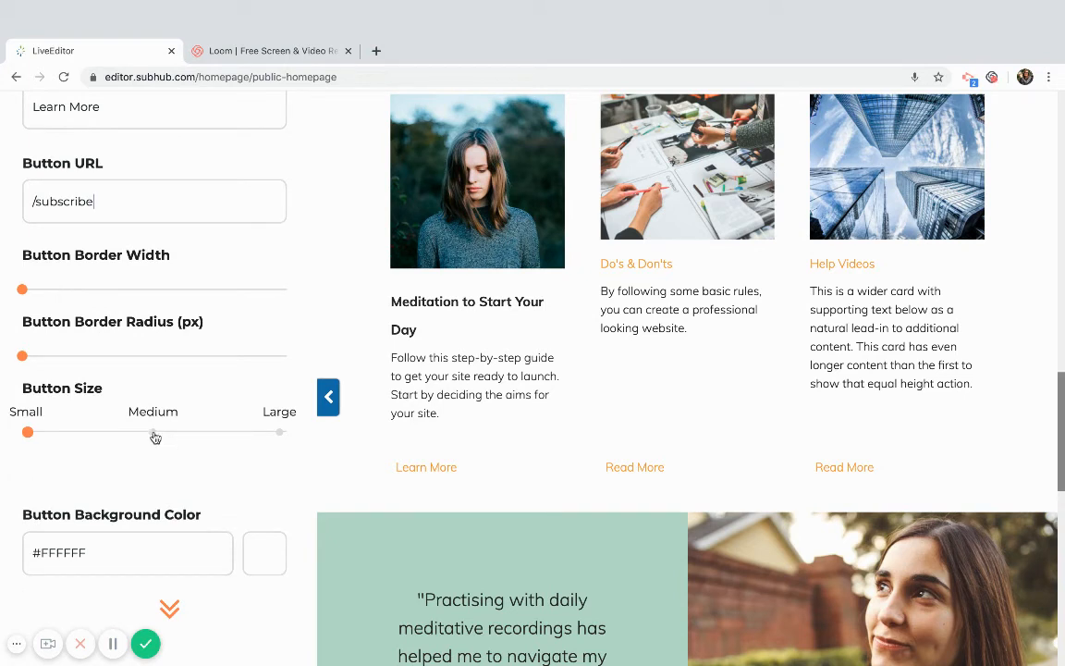
{"action": "left_click", "coordinate": [152, 433]}
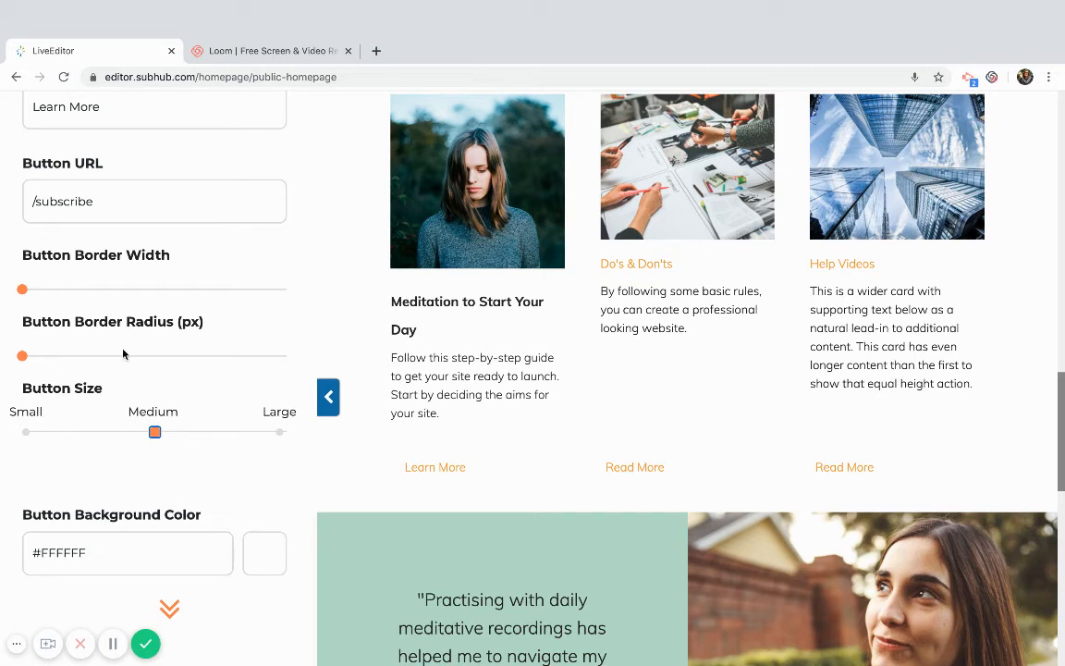
{"action": "left_click", "coordinate": [75, 290]}
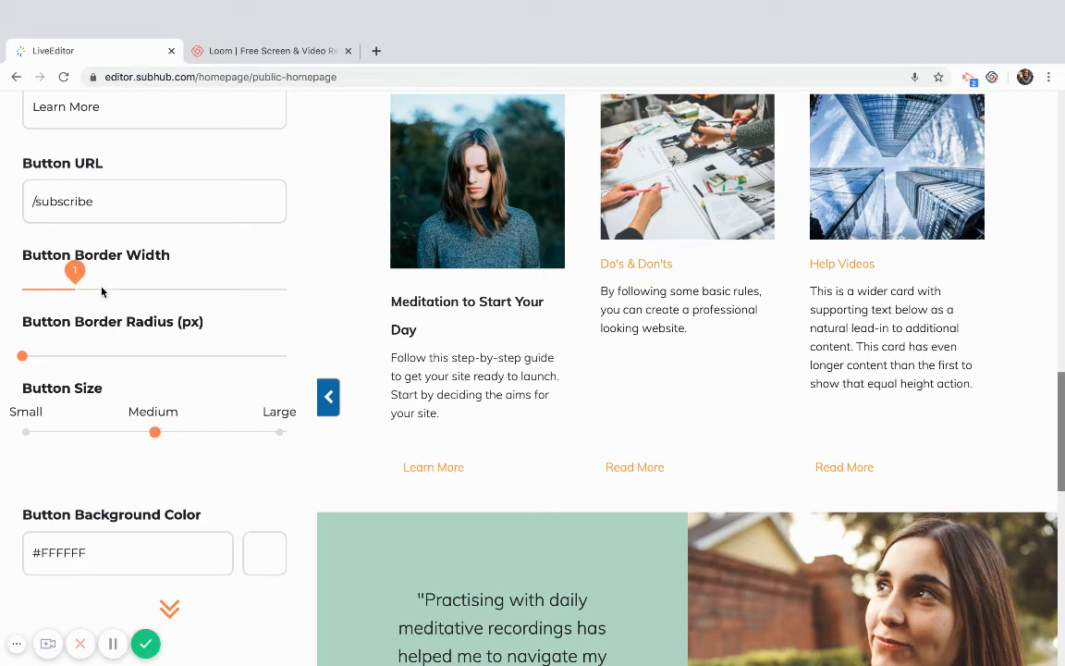
Set column 1's button border color to near-black #0f0e0e
{"action": "scroll", "coordinate": [109, 370], "scroll_direction": "down", "scroll_amount": 3}
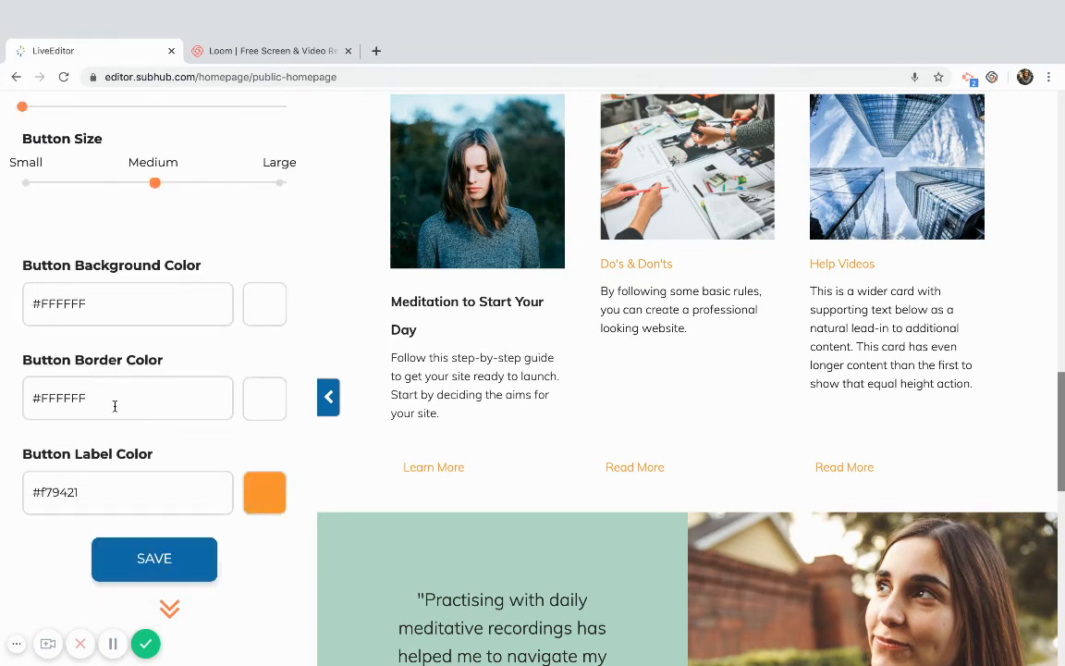
{"action": "left_click", "coordinate": [268, 403]}
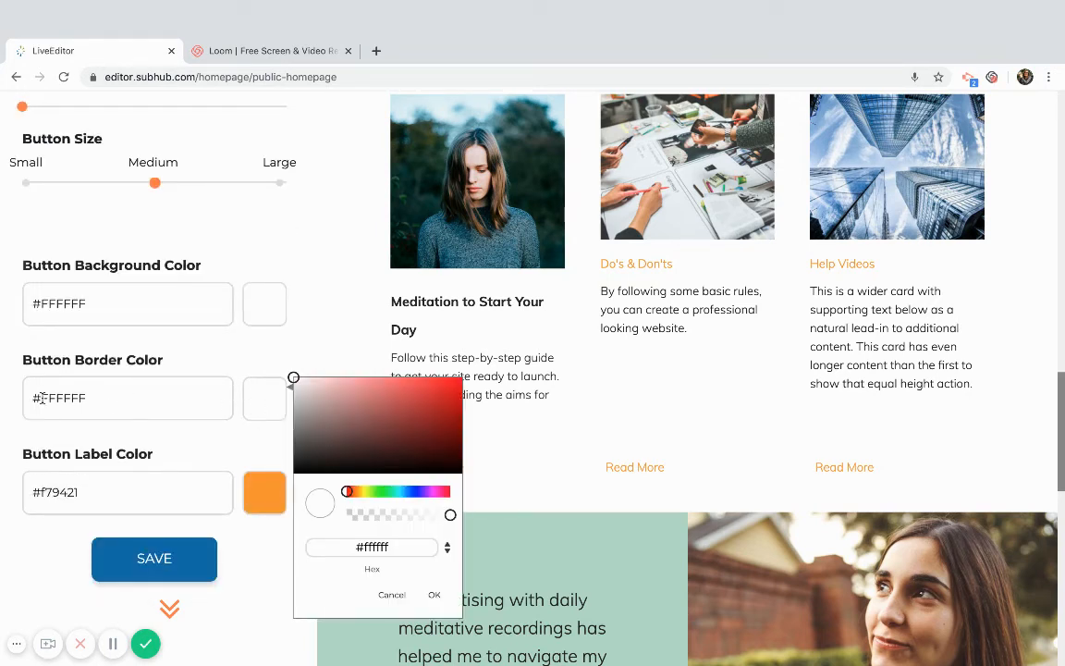
{"action": "left_click", "coordinate": [302, 472]}
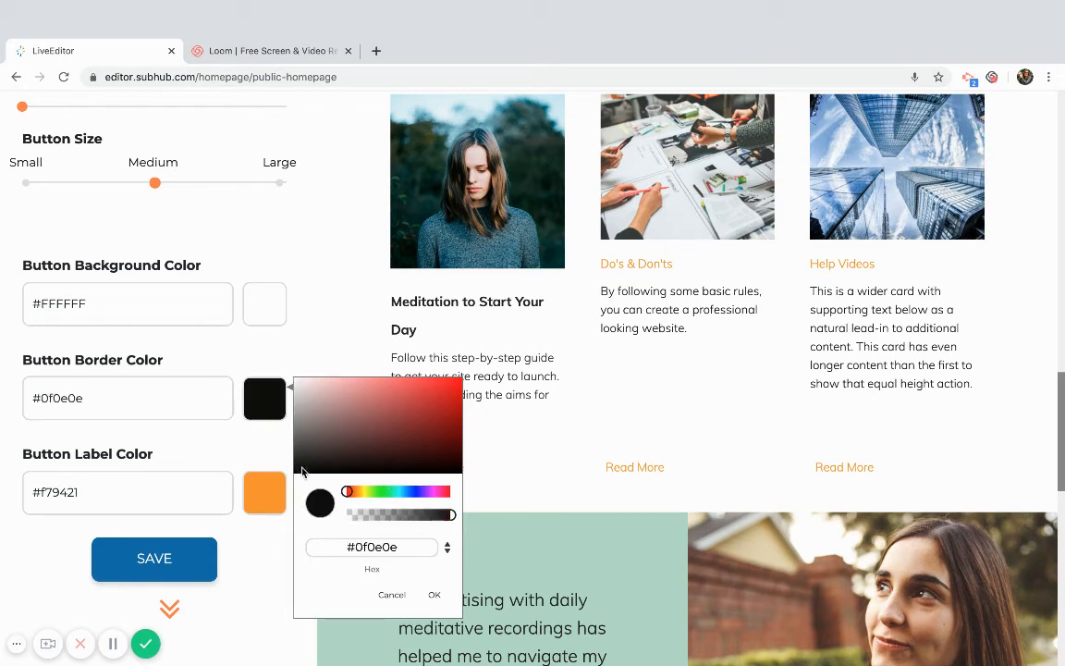
{"action": "left_click", "coordinate": [434, 594]}
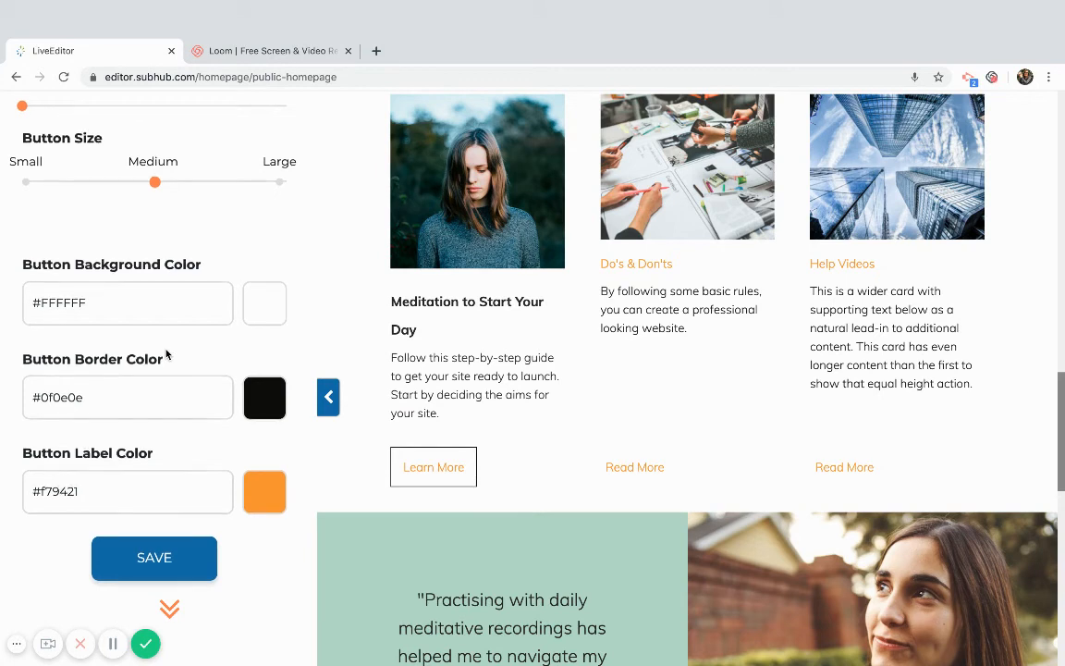
{"action": "scroll", "coordinate": [167, 354], "scroll_direction": "up", "scroll_amount": 3}
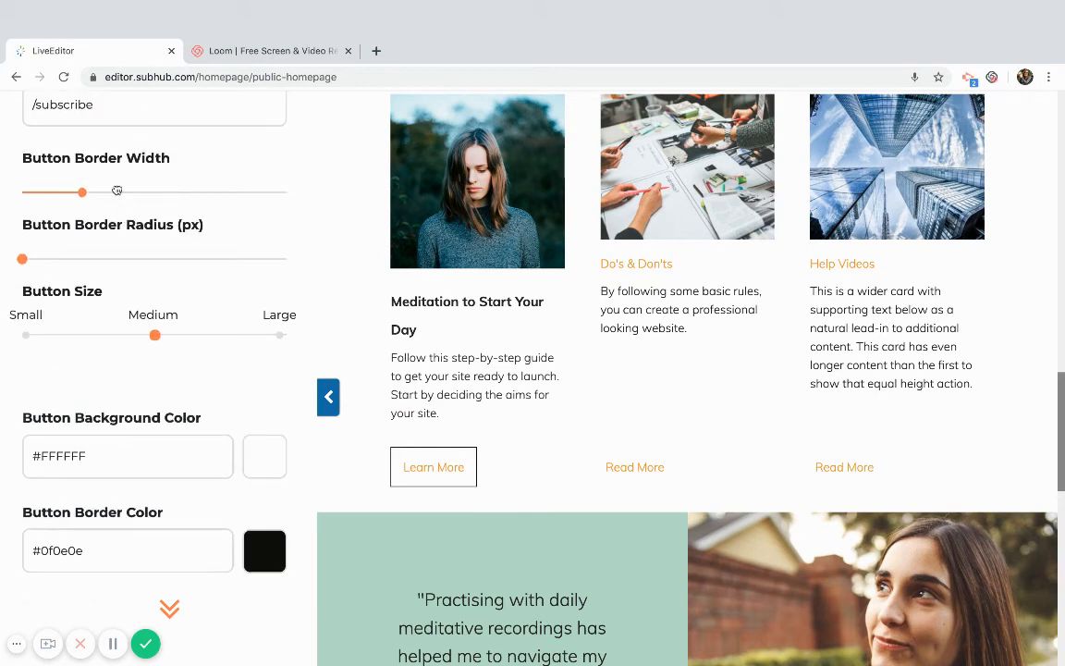
Set column 1's button border width to 2 and its border radius to 1 px
{"action": "left_click", "coordinate": [117, 191]}
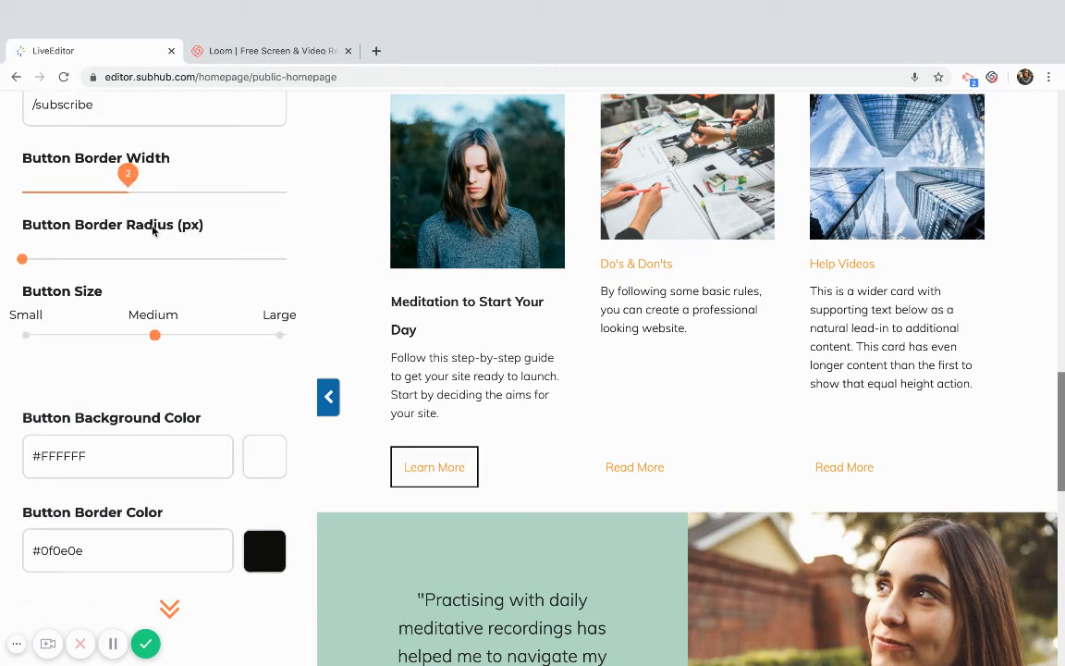
{"action": "left_click", "coordinate": [205, 259]}
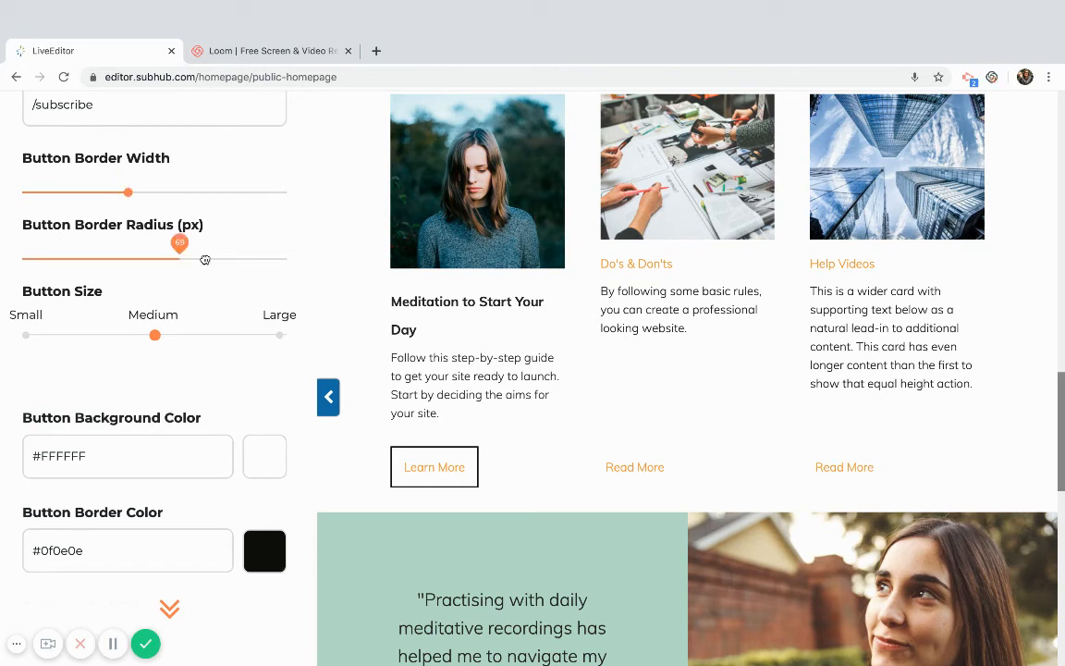
{"action": "left_click", "coordinate": [25, 260]}
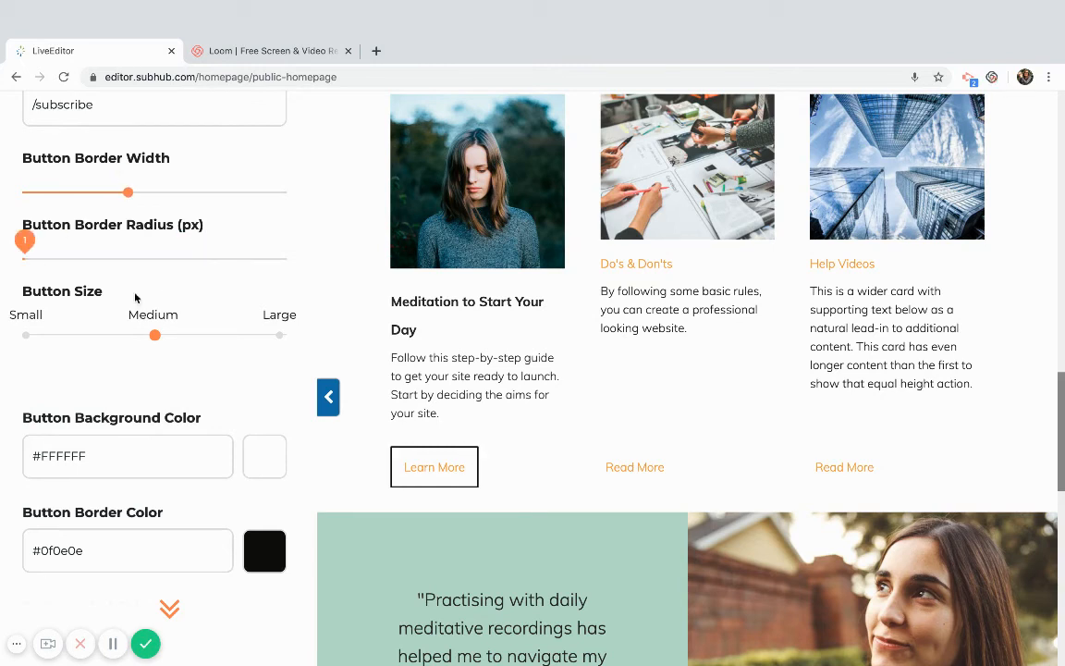
Set column 1's button label color to near-black #1d1d1c
{"action": "scroll", "coordinate": [135, 297], "scroll_direction": "down", "scroll_amount": 3}
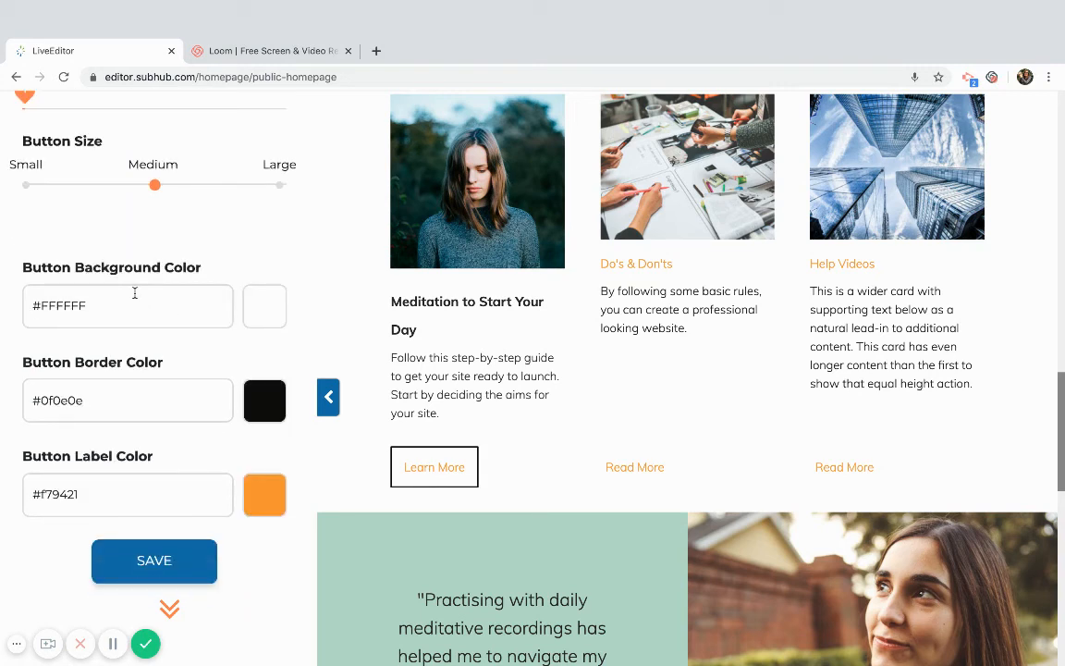
{"action": "scroll", "coordinate": [135, 292], "scroll_direction": "down", "scroll_amount": 1}
{"action": "left_click", "coordinate": [268, 441]}
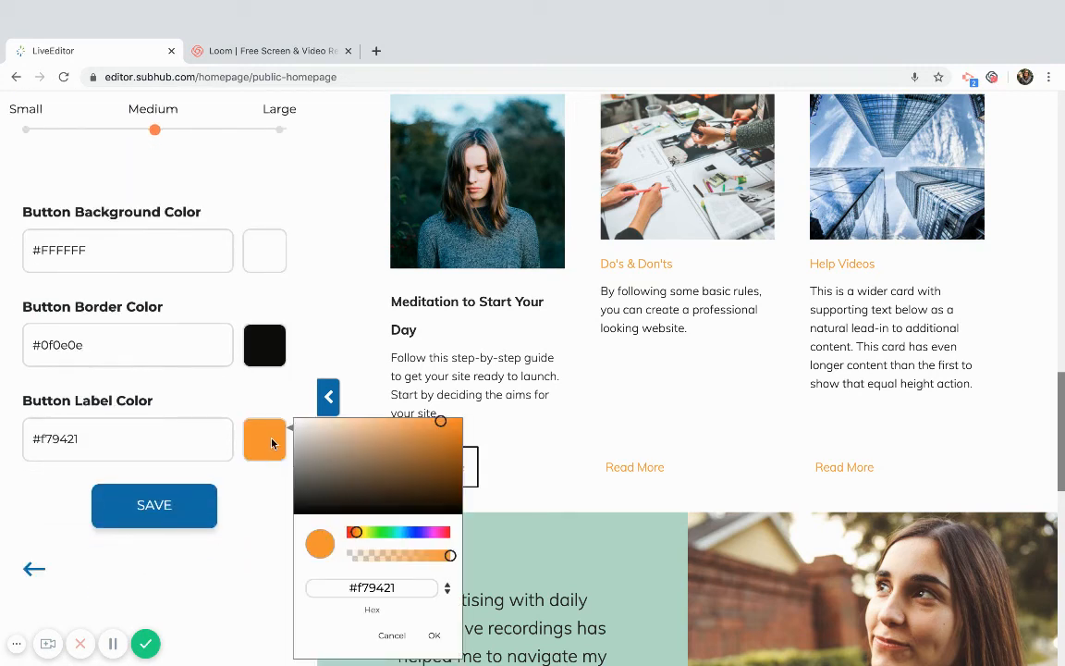
{"action": "left_click", "coordinate": [303, 507]}
{"action": "left_click", "coordinate": [435, 635]}
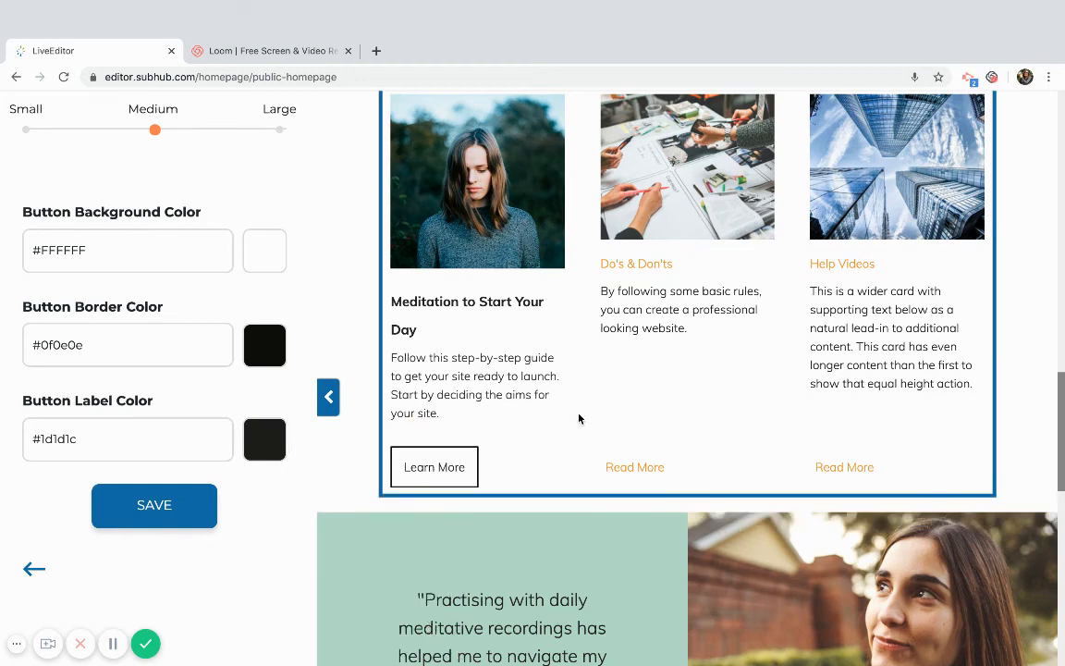
Save column 1's button settings and collapse the editing sidebar to view the three-column section at full width
{"action": "scroll", "coordinate": [579, 418], "scroll_direction": "up", "scroll_amount": 4}
{"action": "scroll", "coordinate": [578, 419], "scroll_direction": "down", "scroll_amount": 6}
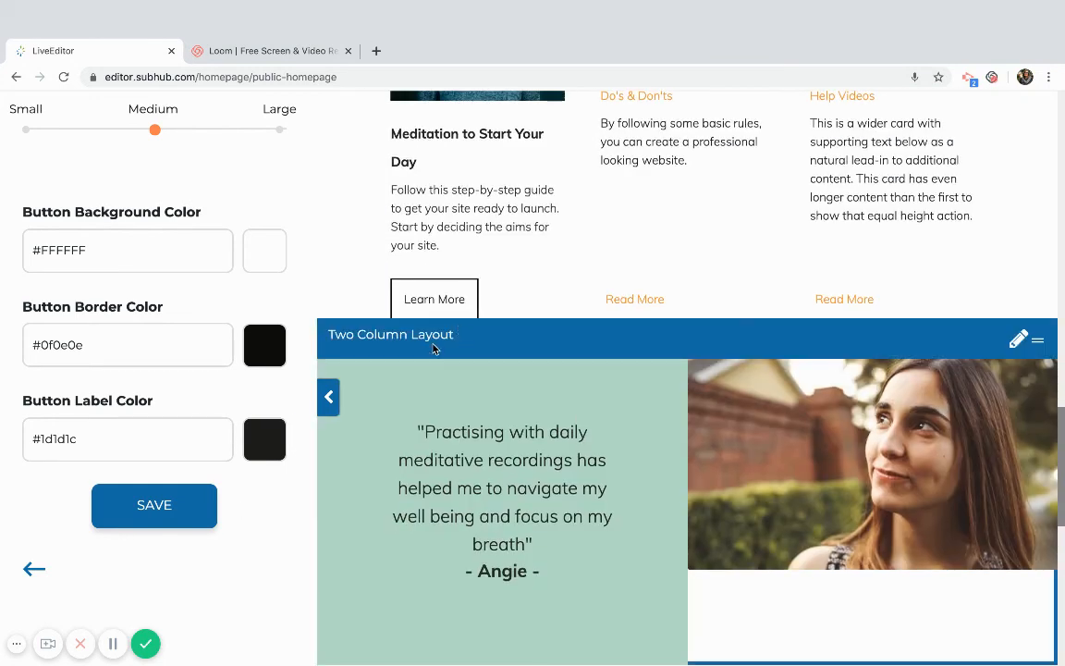
{"action": "scroll", "coordinate": [494, 316], "scroll_direction": "up", "scroll_amount": 2}
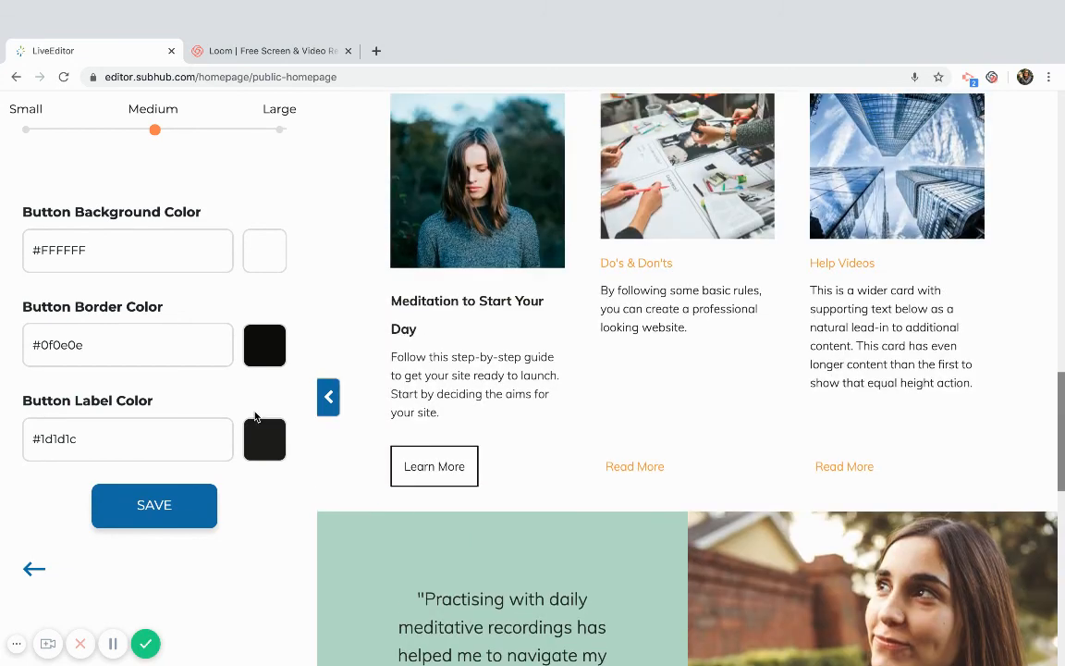
{"action": "left_click", "coordinate": [157, 506]}
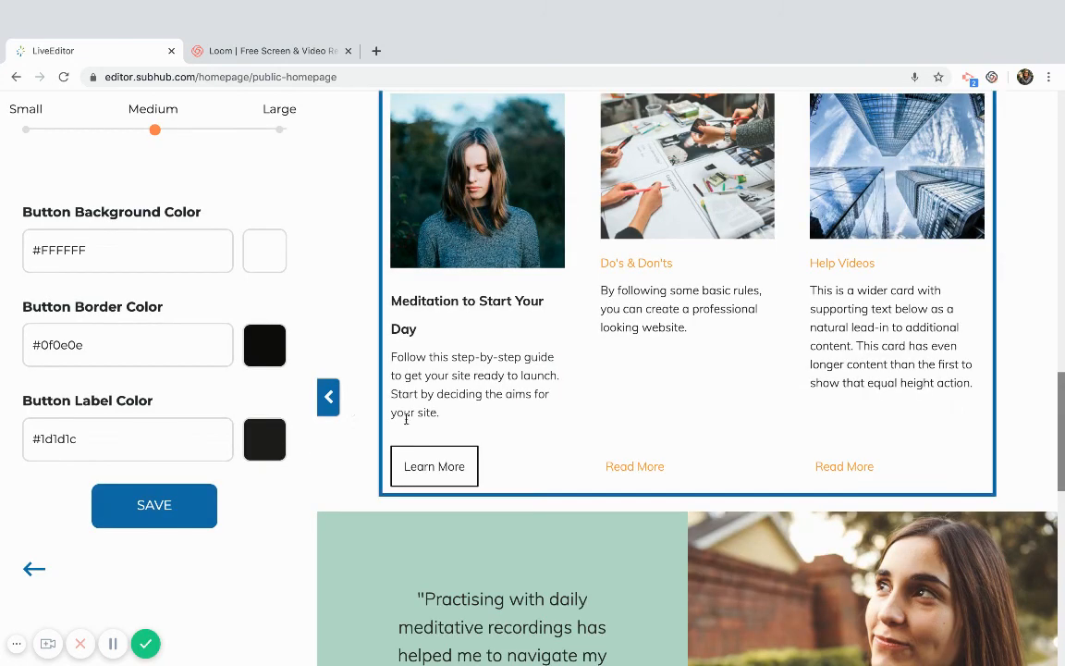
{"action": "left_click", "coordinate": [328, 397]}
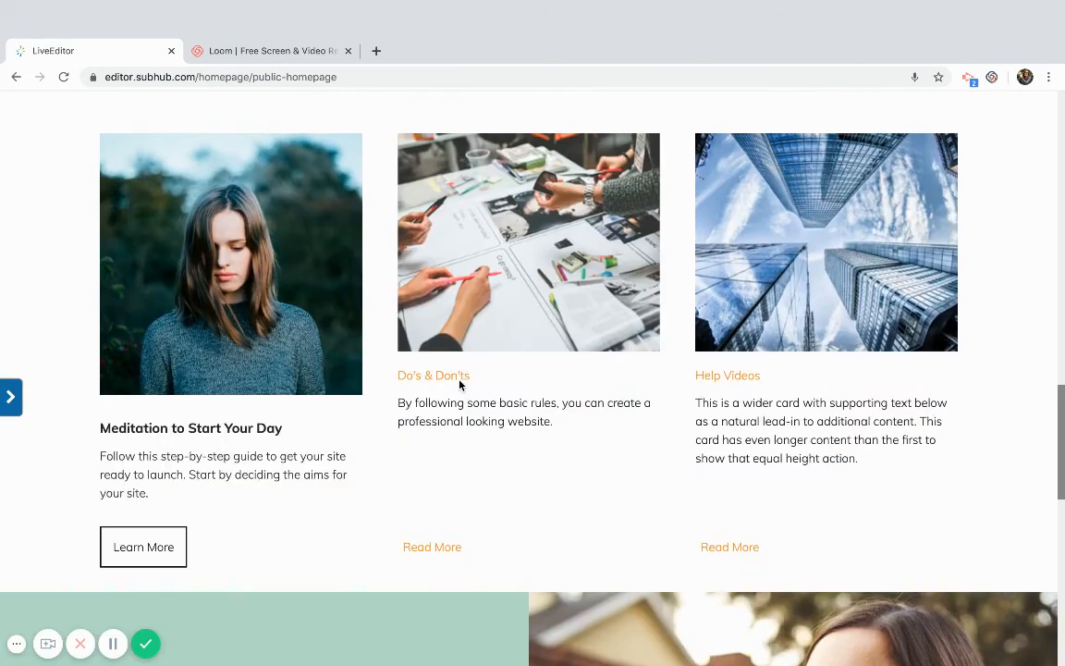